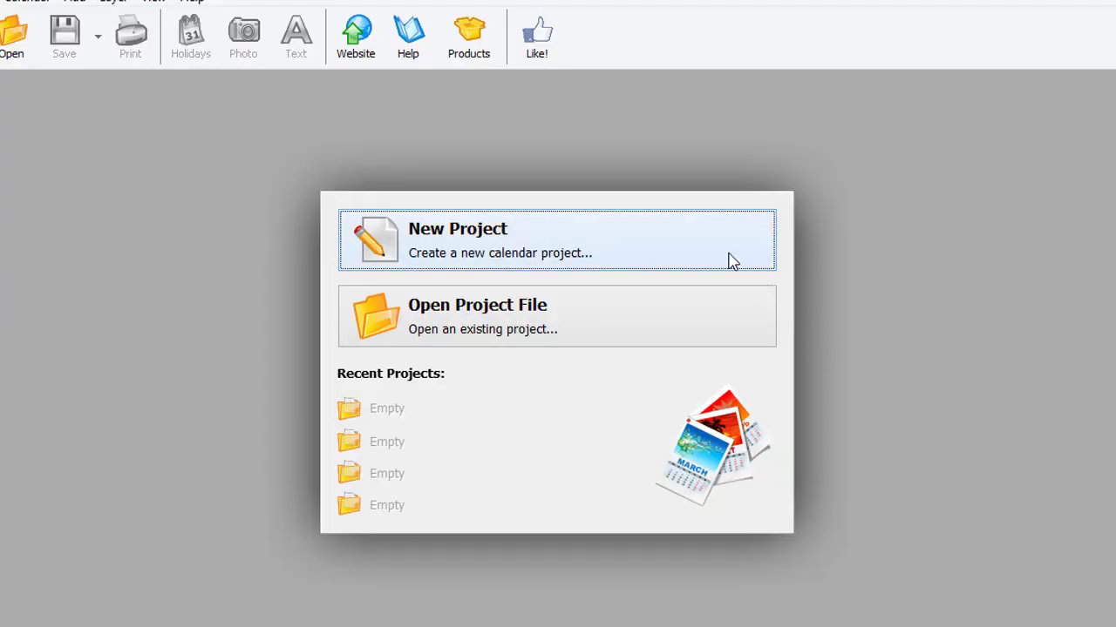
Start a new custom calendar and preview booklet, weekly planner and perpetual layouts before returning to calendar types
click(730, 258)
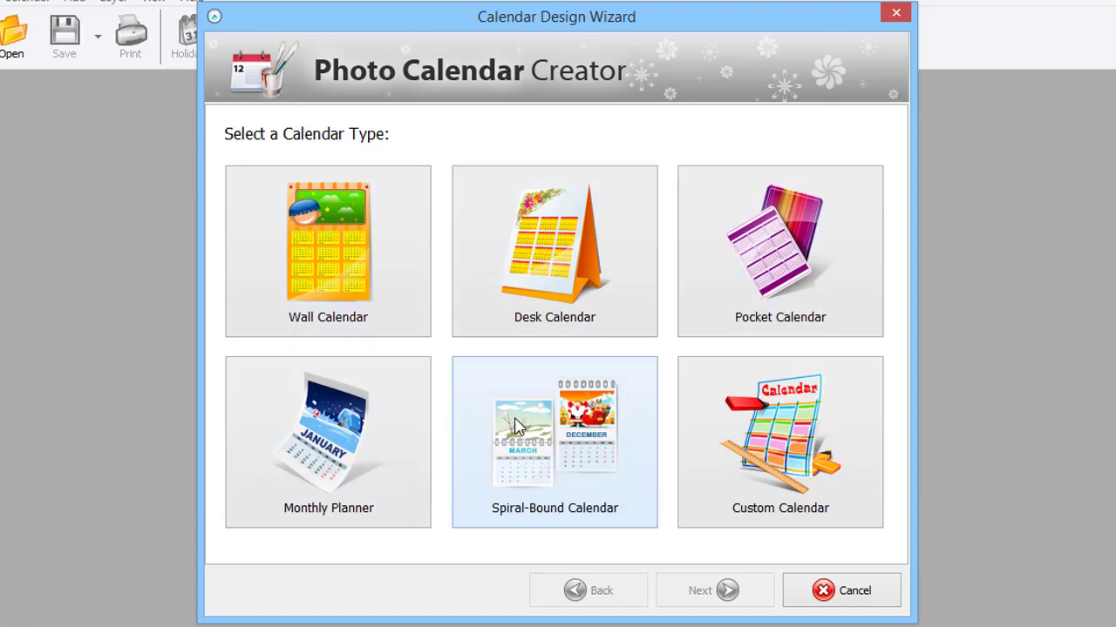
click(728, 451)
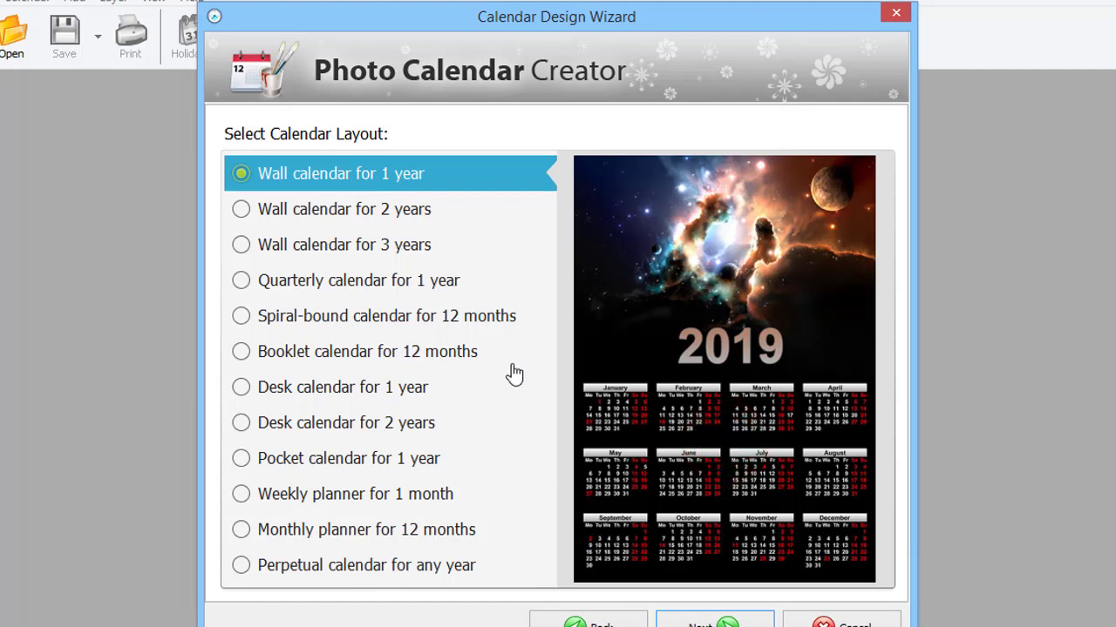
click(460, 354)
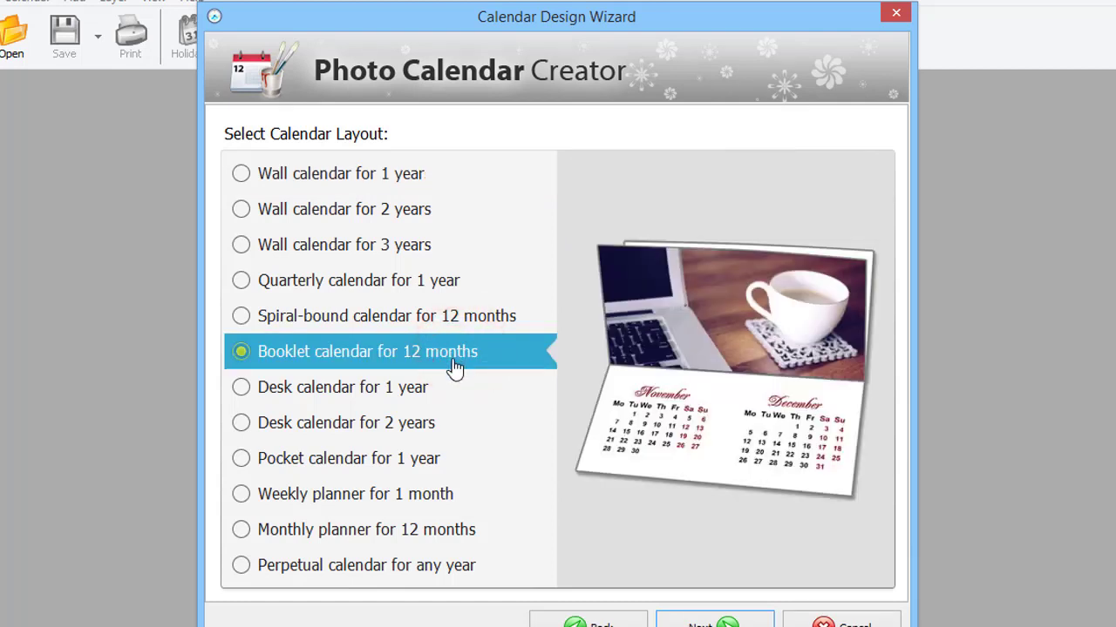
click(393, 495)
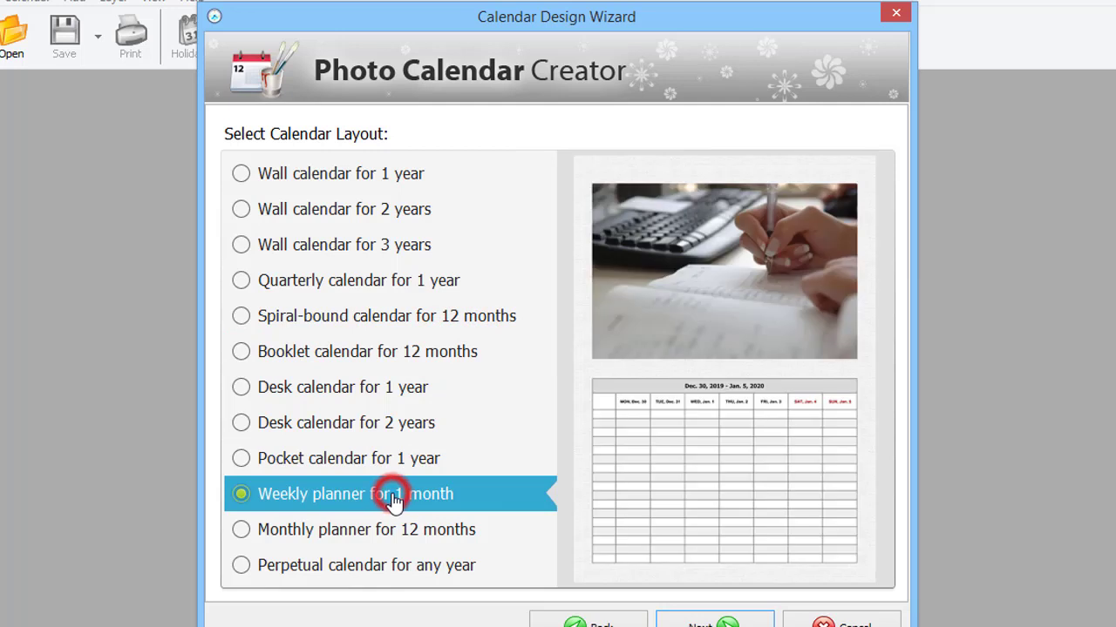
click(375, 567)
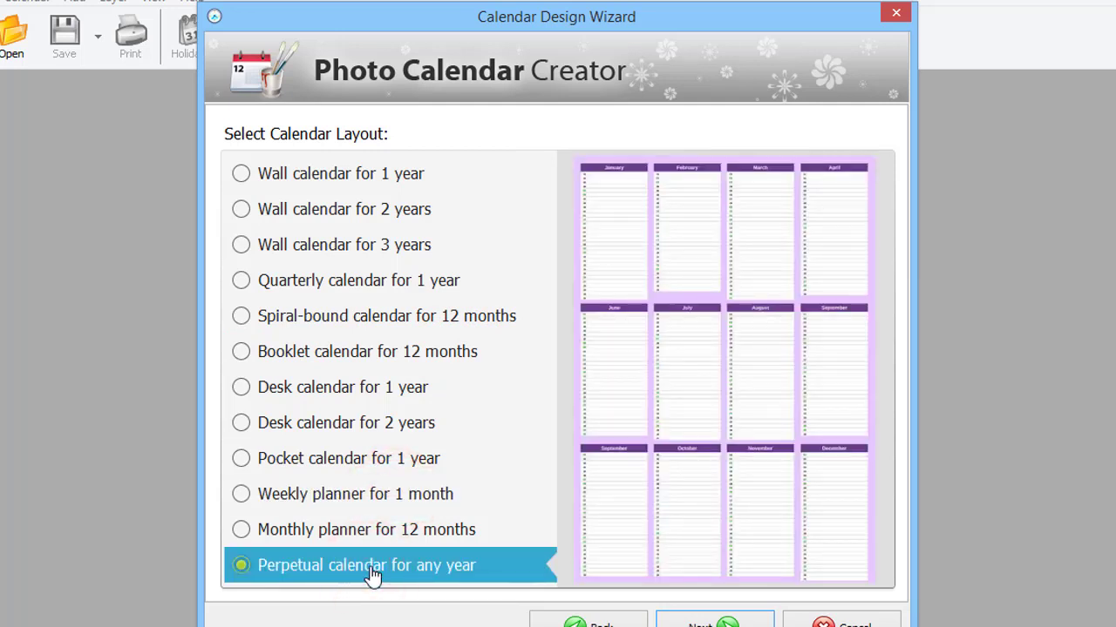
click(536, 621)
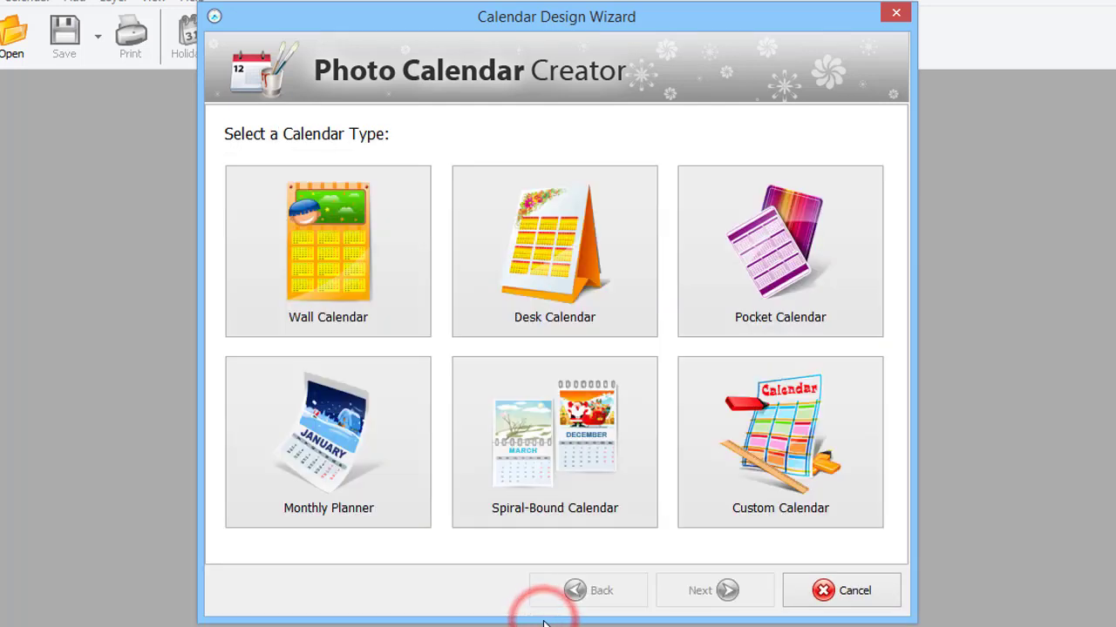
click(415, 259)
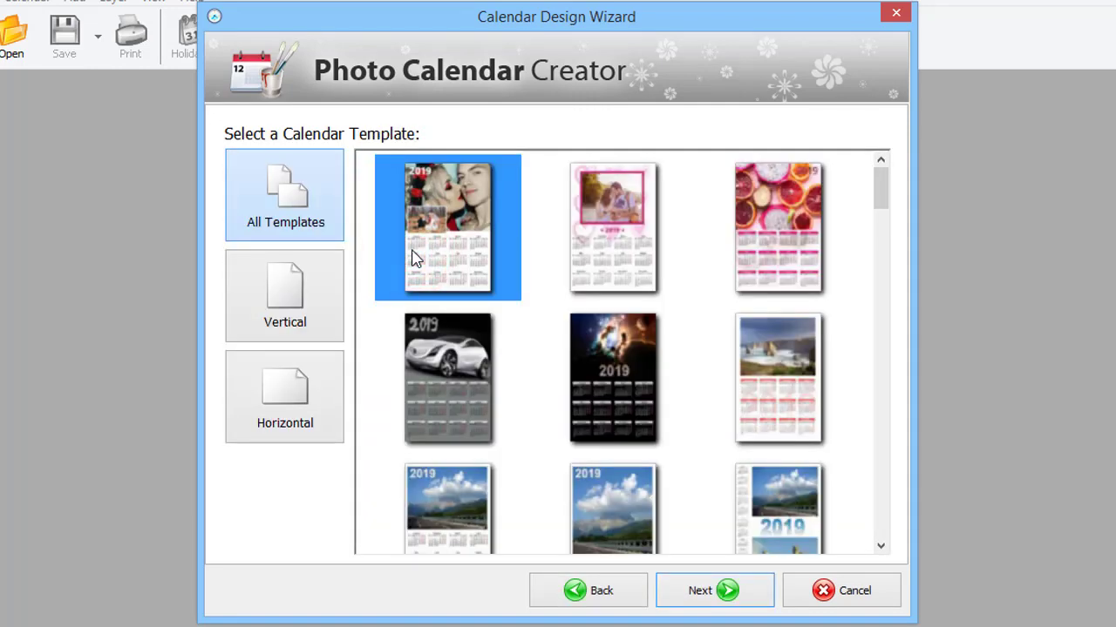
click(323, 286)
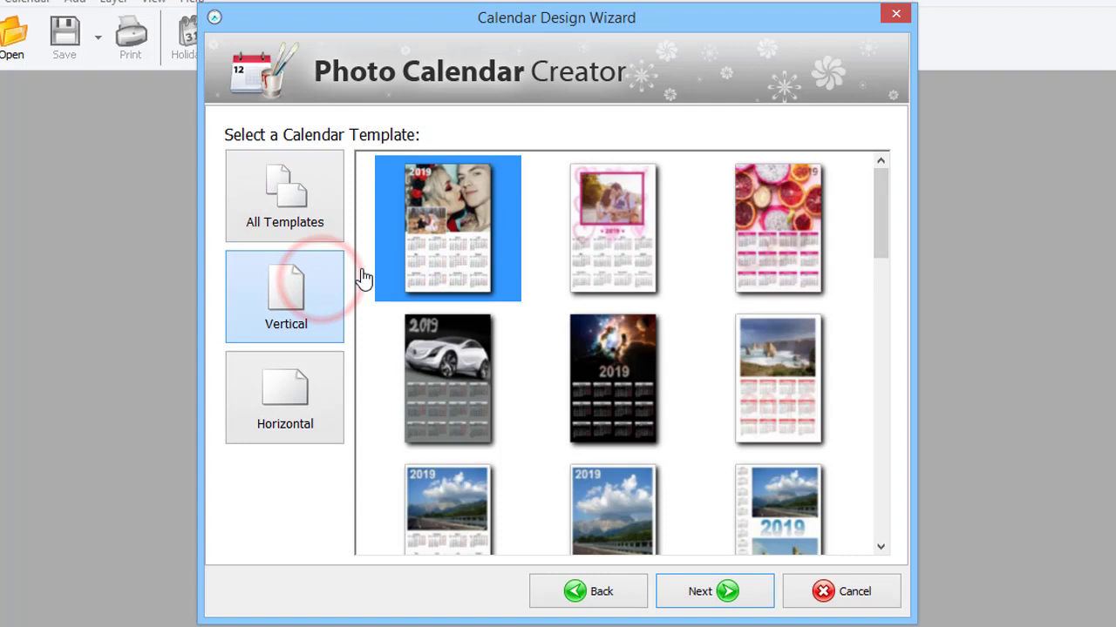
click(787, 220)
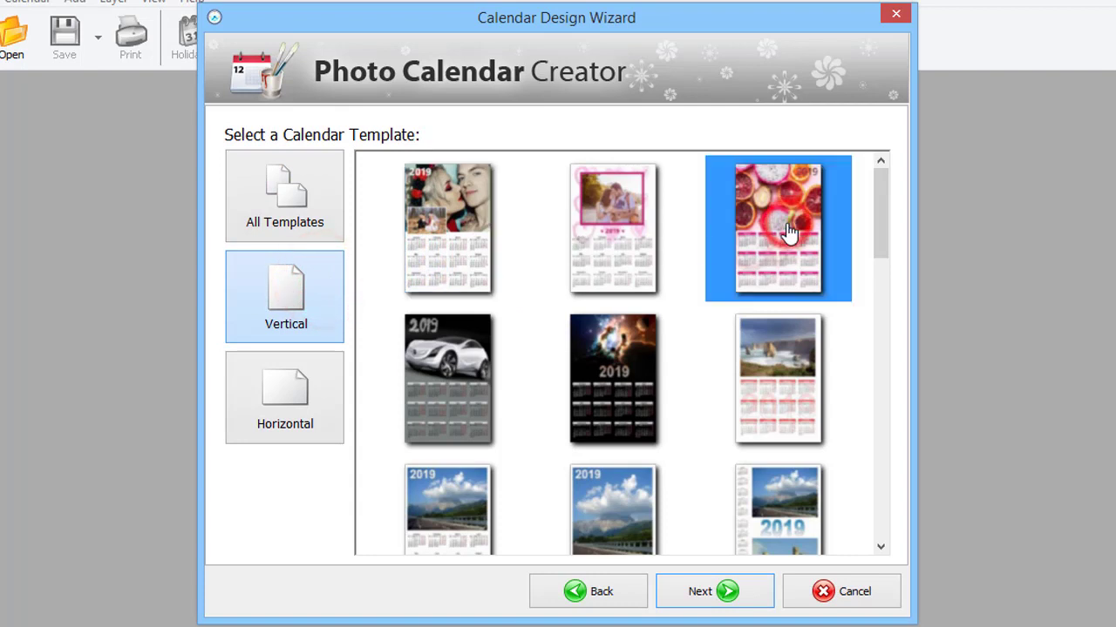
click(582, 250)
click(305, 377)
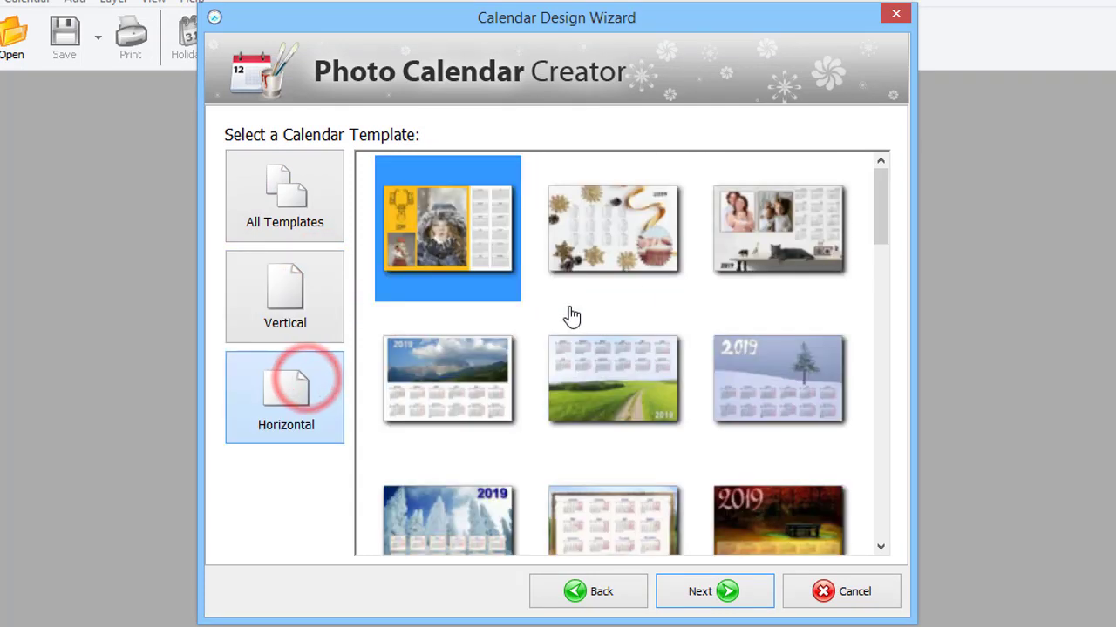
drag(879, 200, 879, 510)
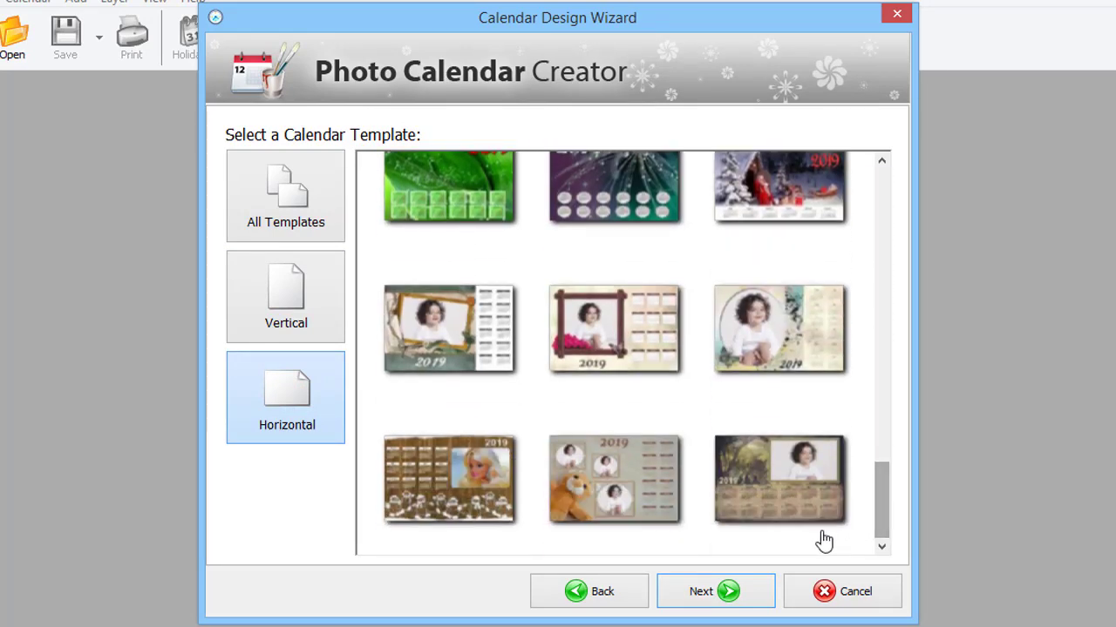
click(601, 592)
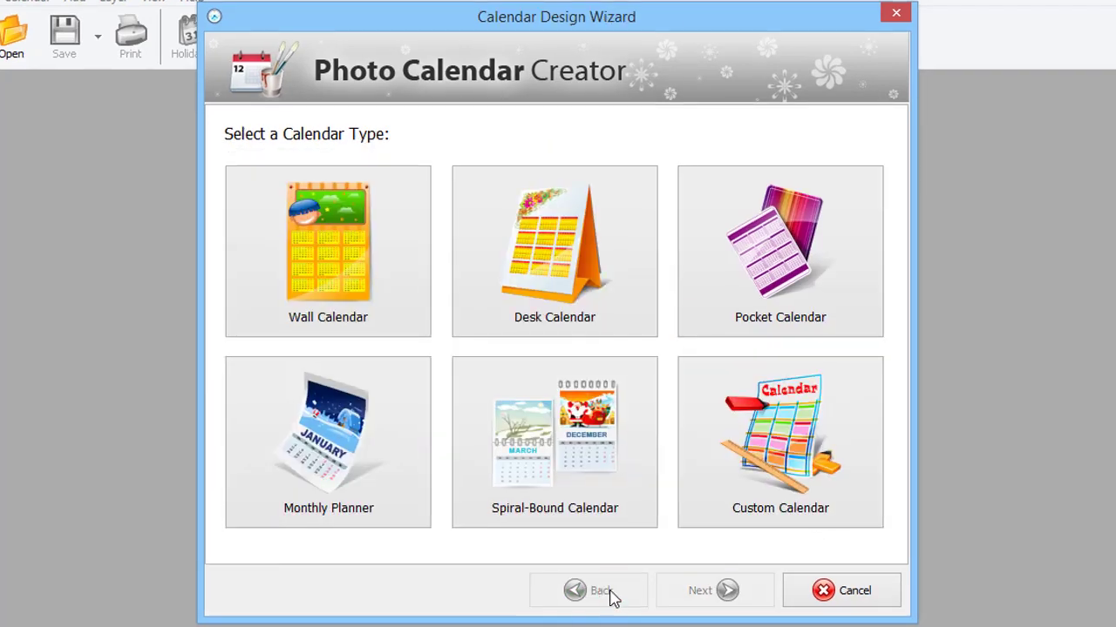
Choose a spiral-bound calendar with separate photo and grid pages and the framed-portrait template
click(583, 468)
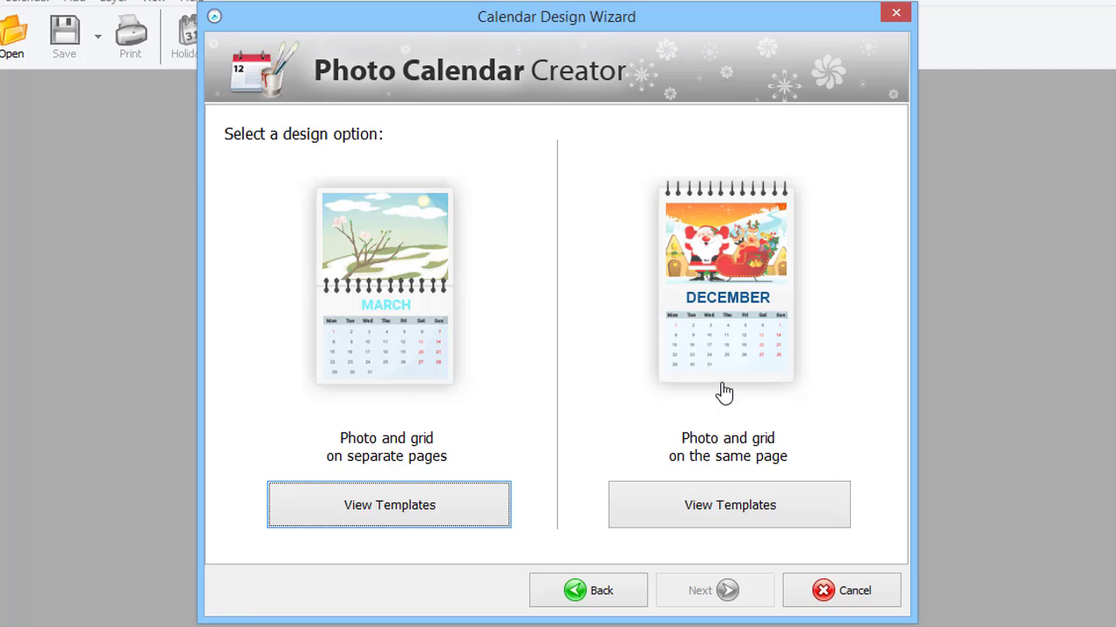
click(394, 518)
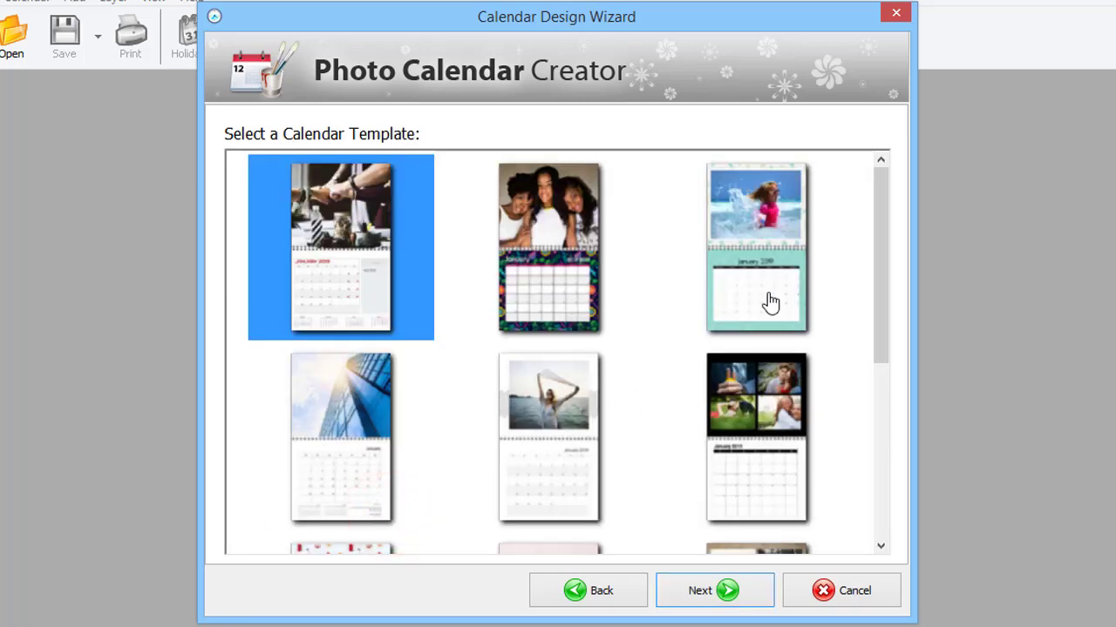
drag(881, 186, 880, 338)
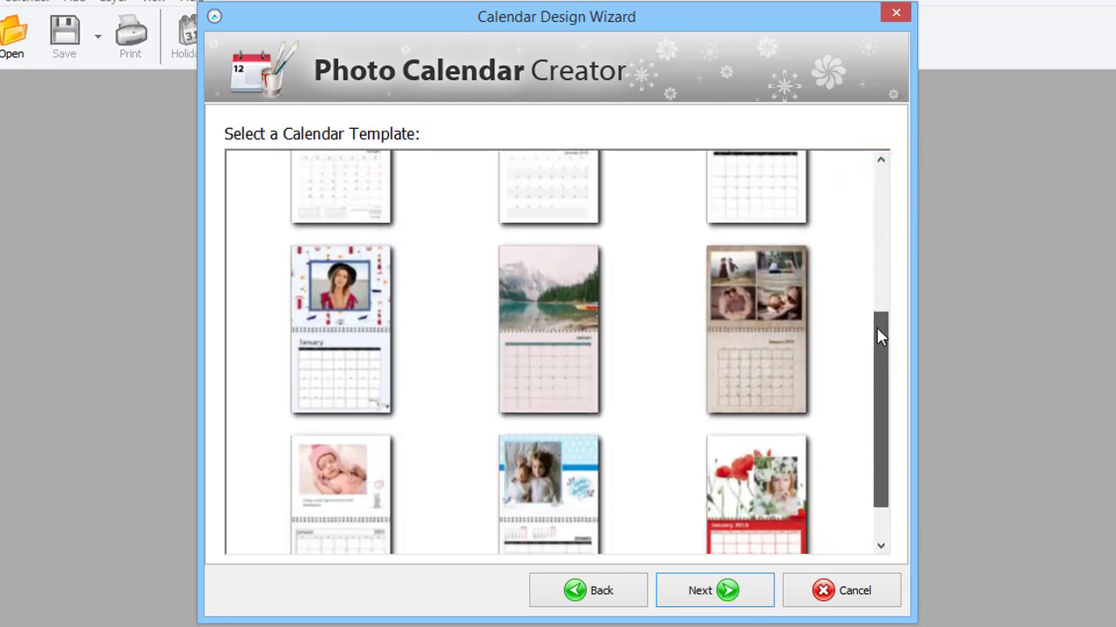
click(360, 310)
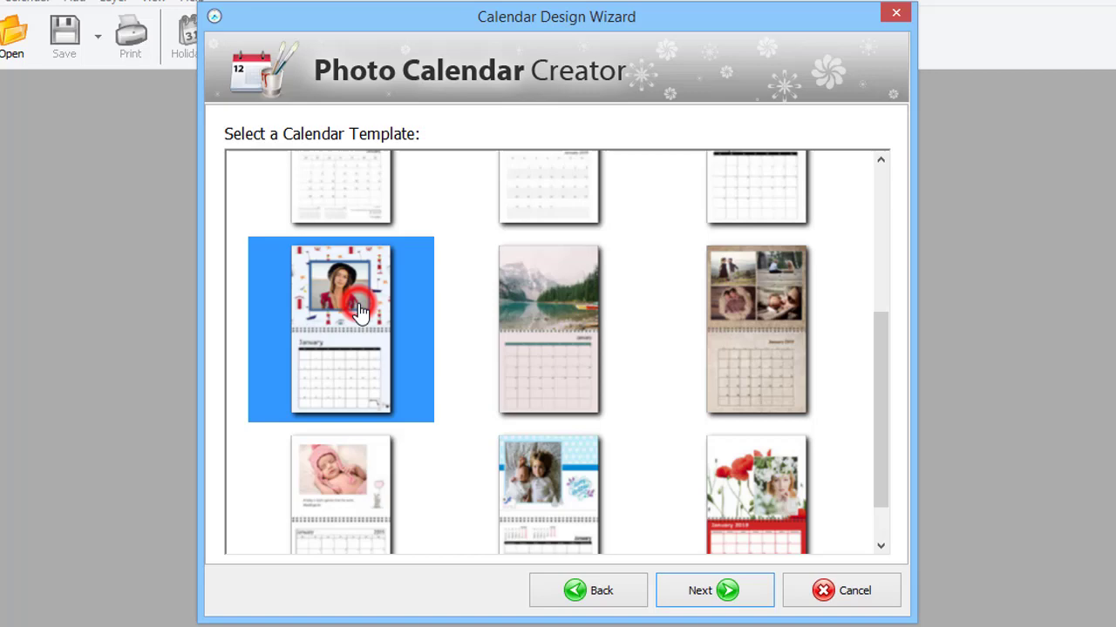
Add beach photos from the calendar photos folder, including the couple-at-sunset and water-splashing shots
click(702, 590)
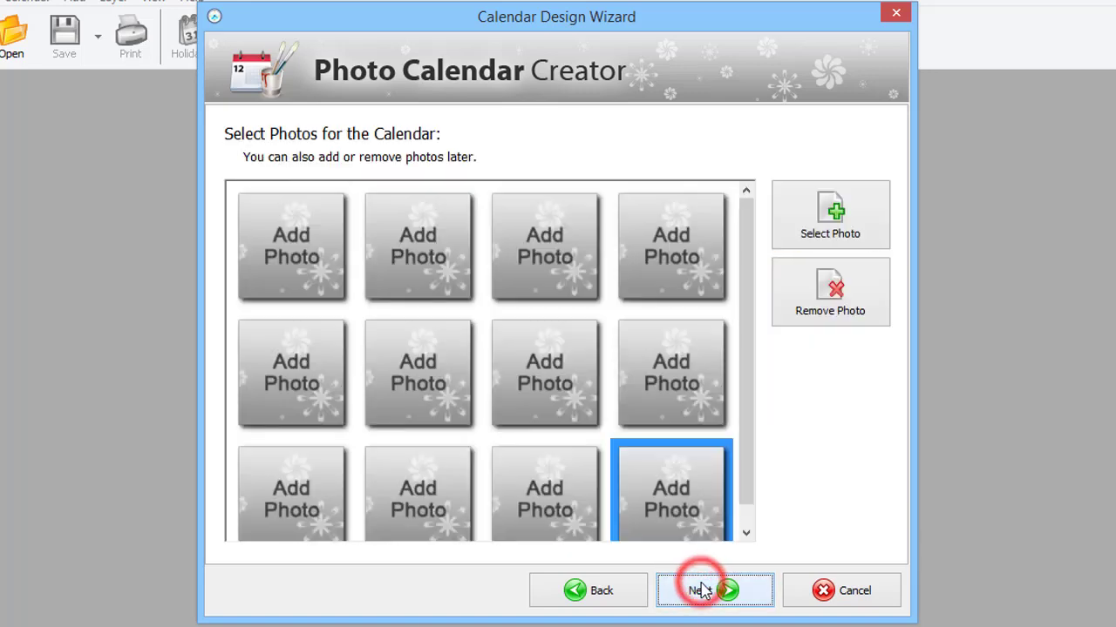
click(826, 216)
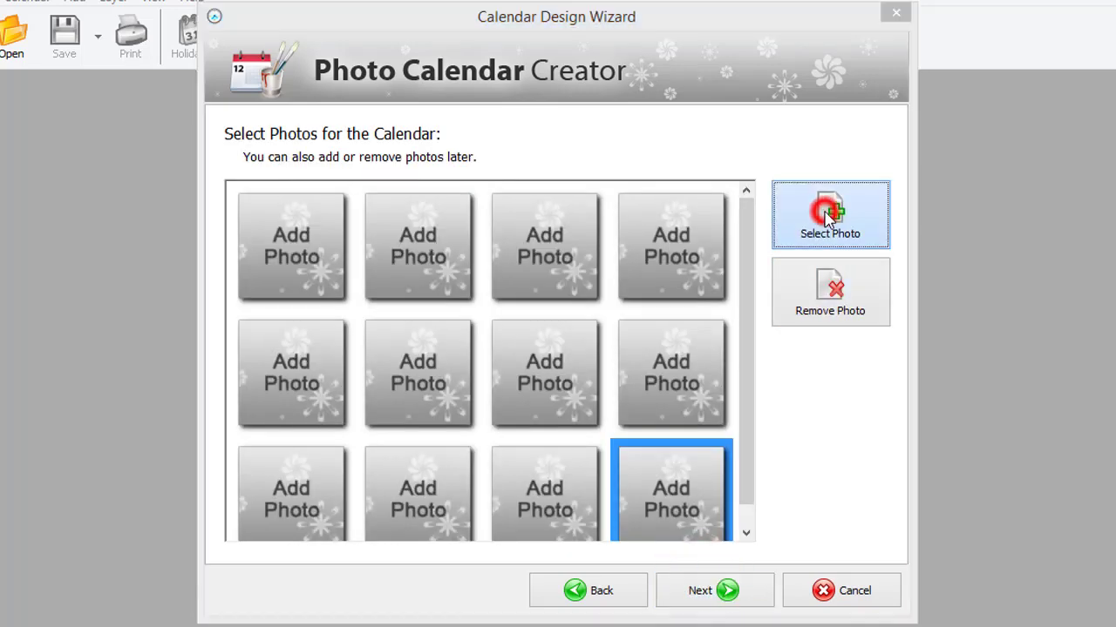
click(595, 105)
click(450, 187)
drag(729, 250, 729, 353)
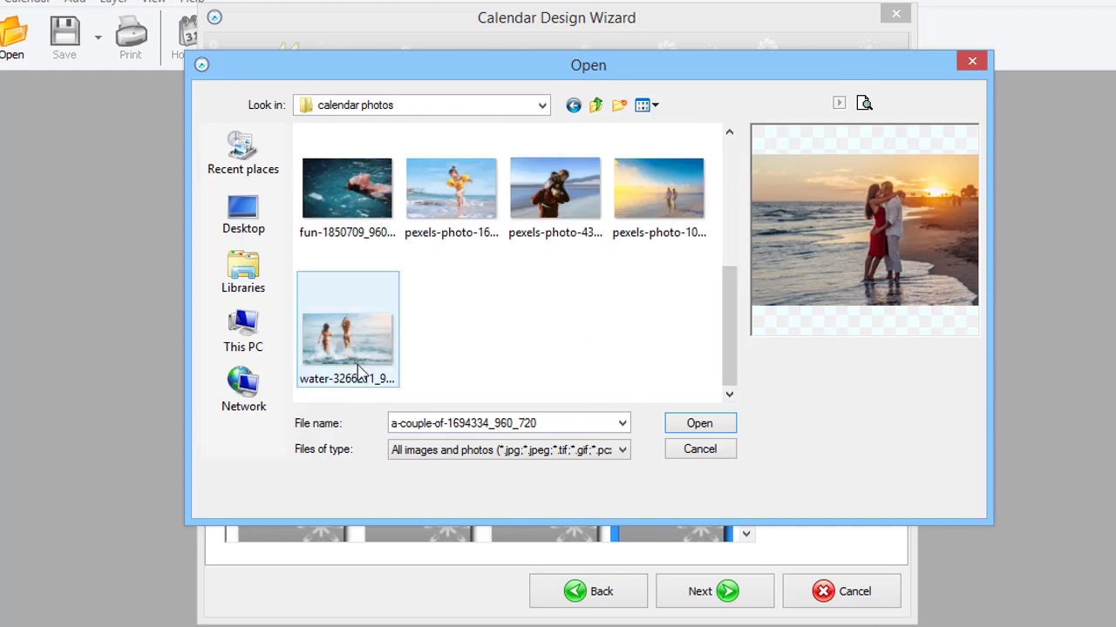
ctrl+click(359, 371)
click(697, 425)
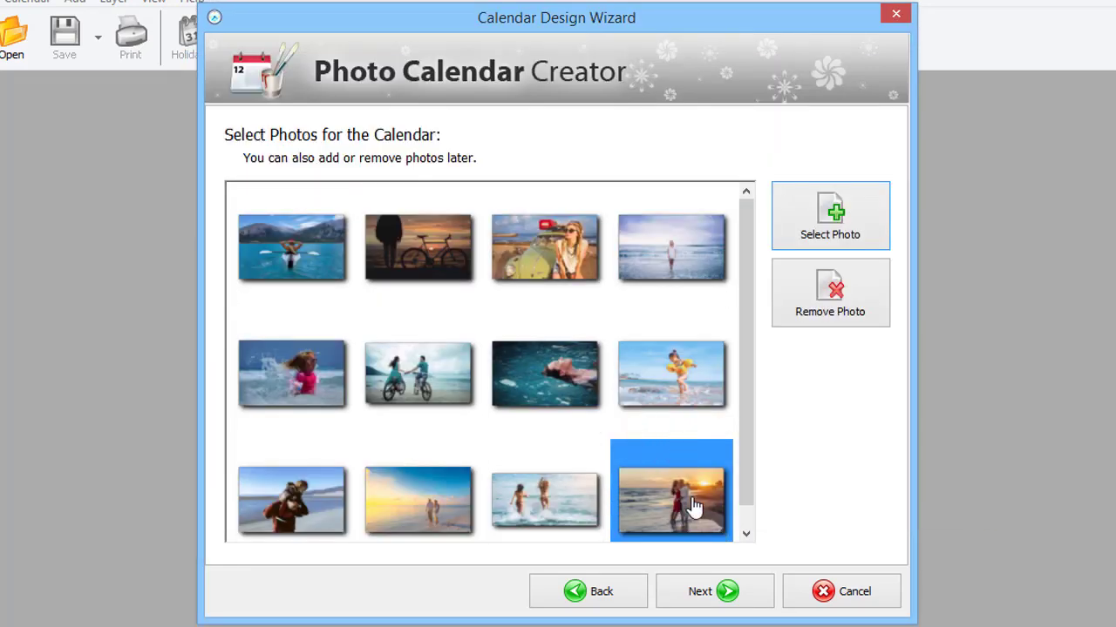
Keep January 2019 as the start month, set Letter pages (300 dpi, landscape) and finish the calendar
click(701, 593)
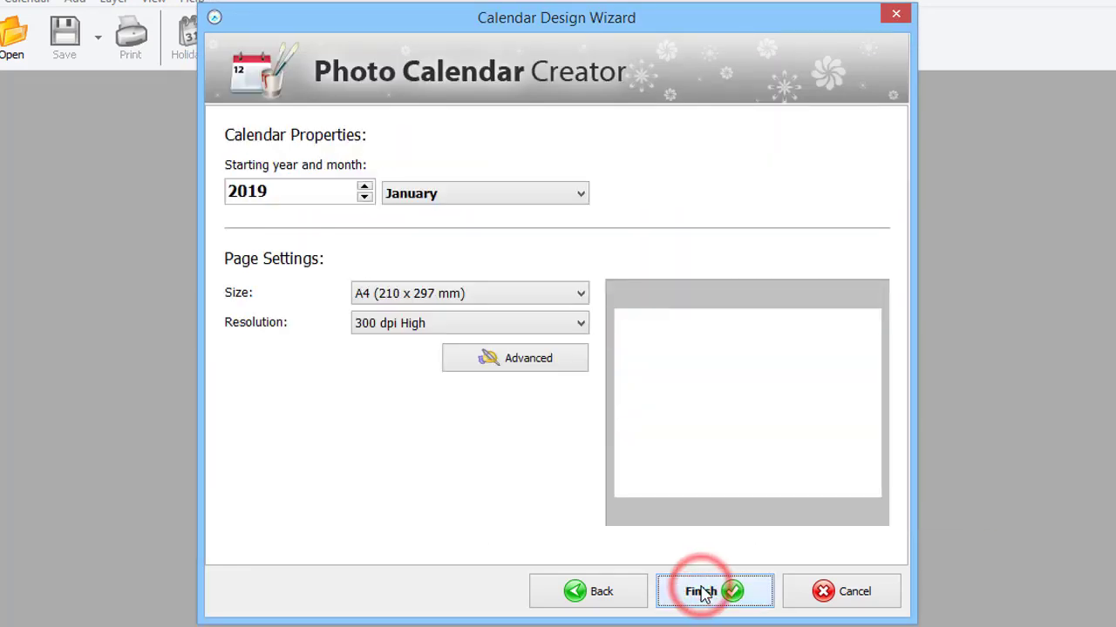
click(582, 194)
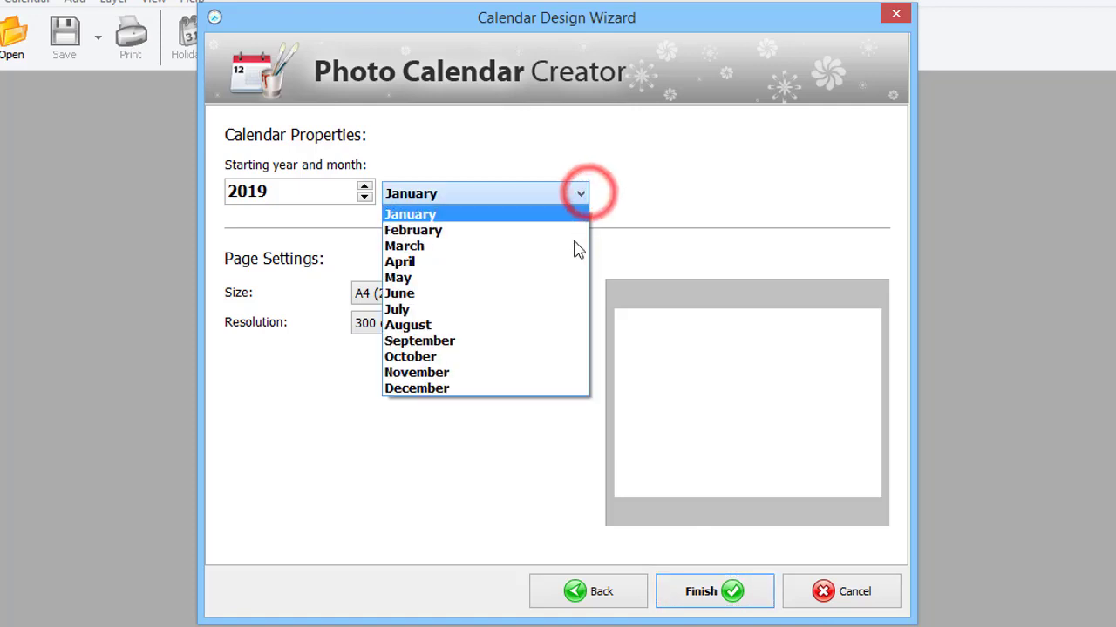
click(556, 214)
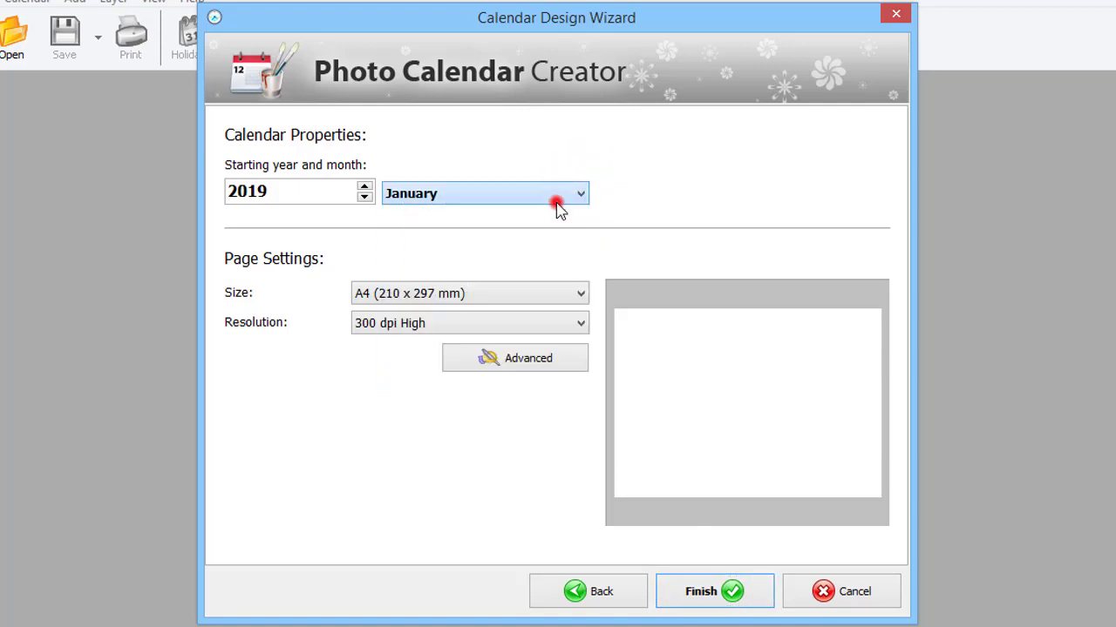
click(537, 294)
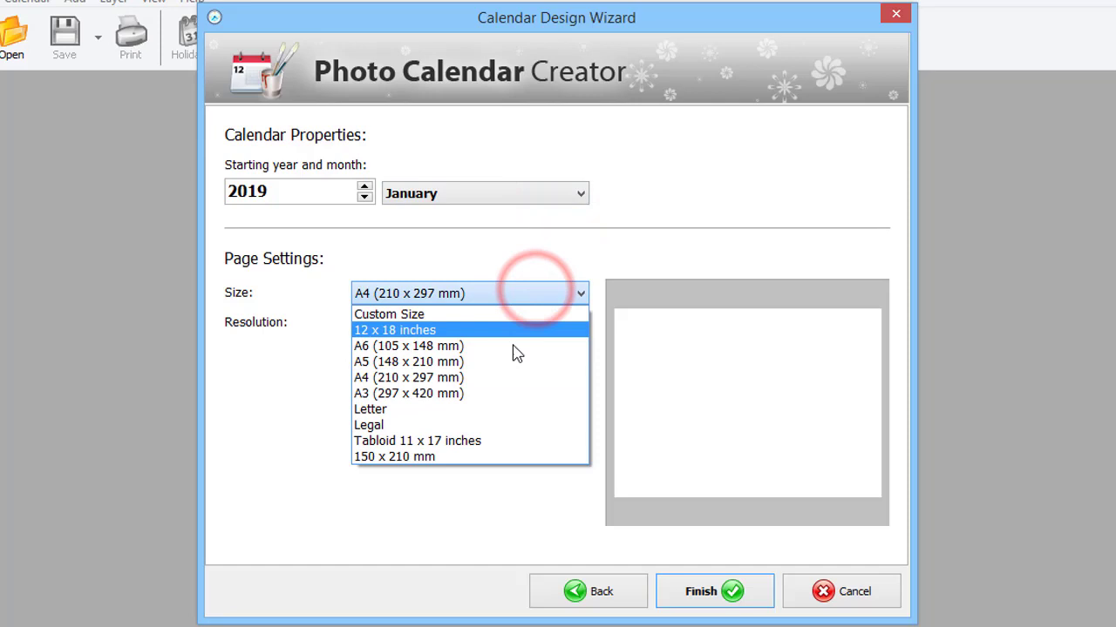
click(502, 411)
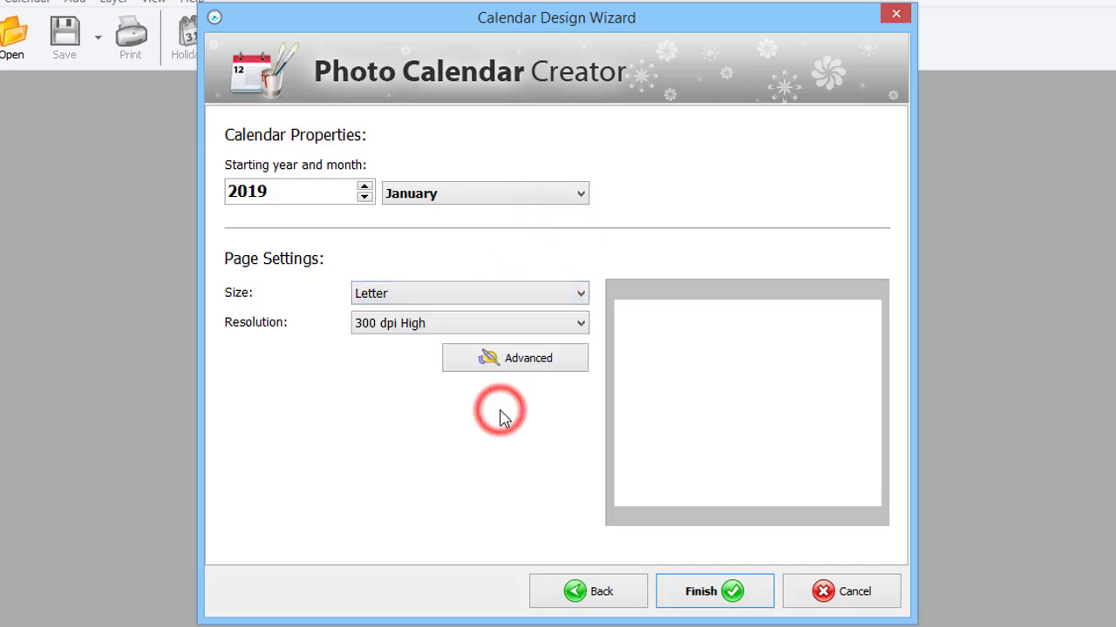
click(508, 366)
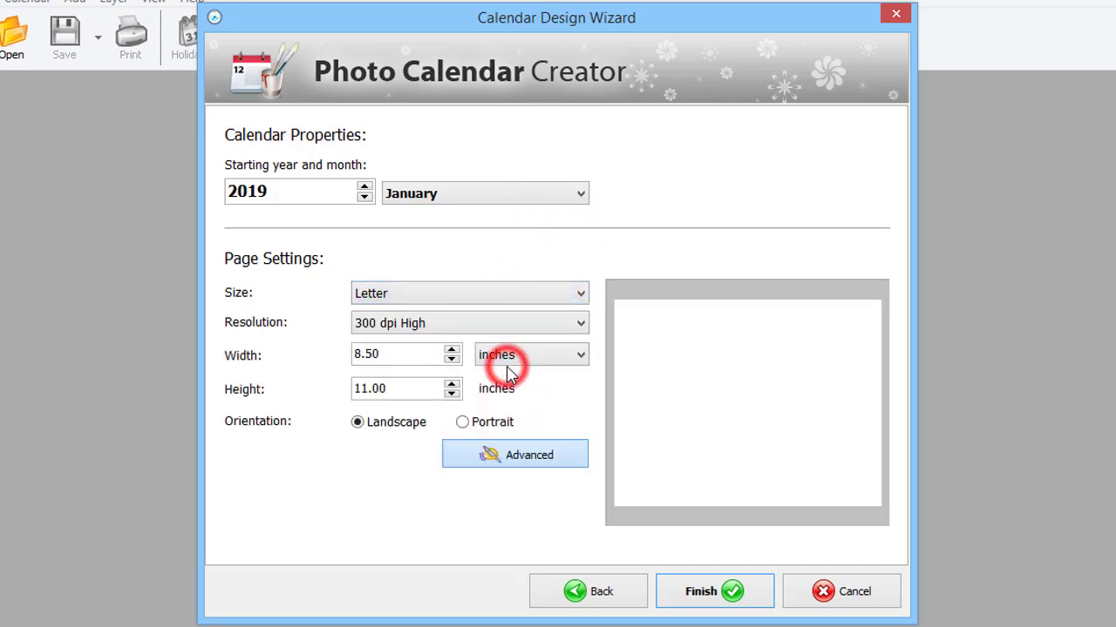
click(700, 592)
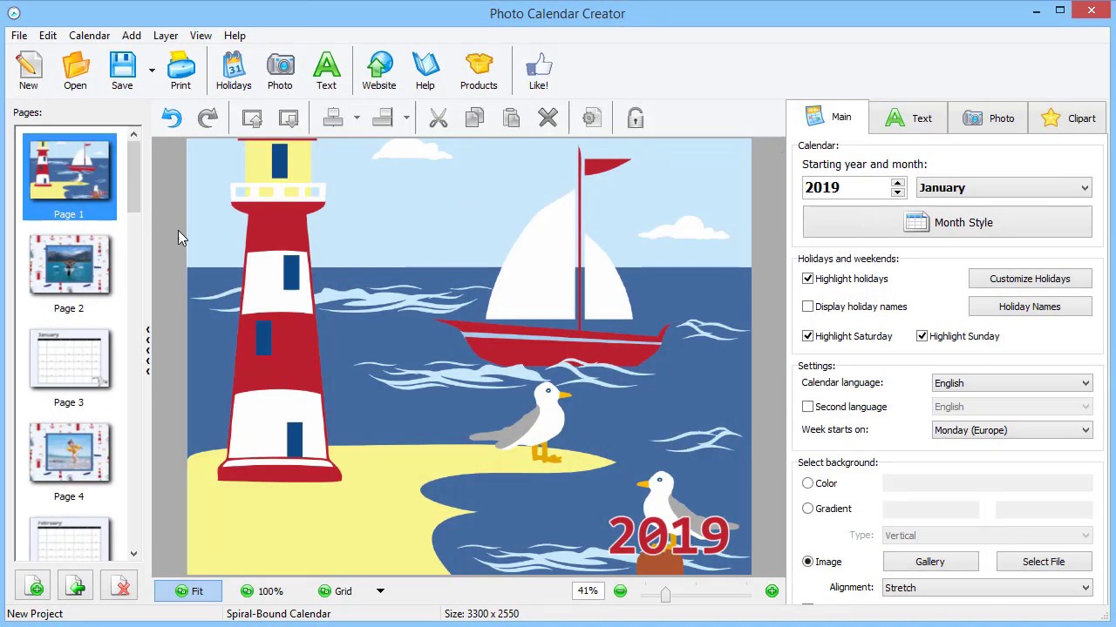
Look over pages 2 and 3, then bring up the Month Style choices for the January page
click(77, 260)
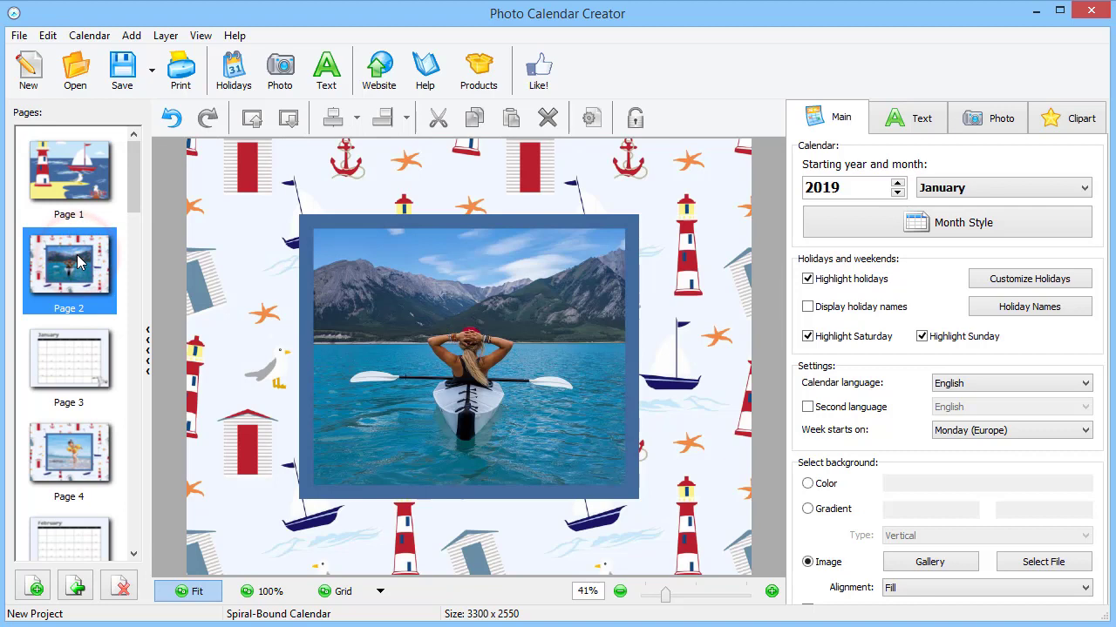
click(47, 370)
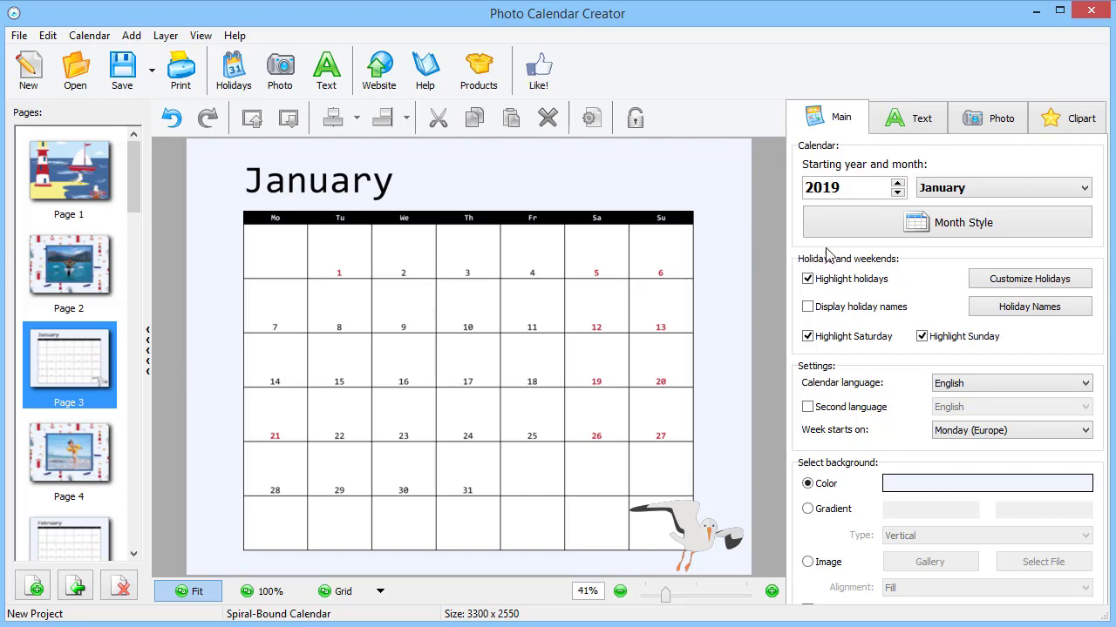
click(970, 226)
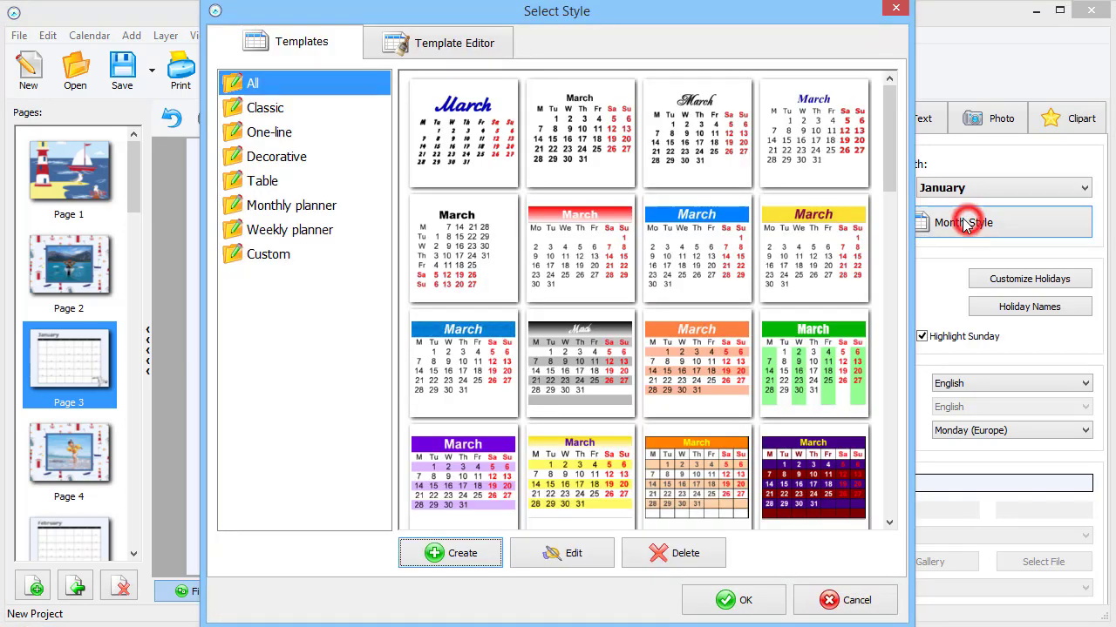
Browse Classic, Decorative and Table month styles, then align weekday numbers to the top right
click(319, 111)
click(303, 156)
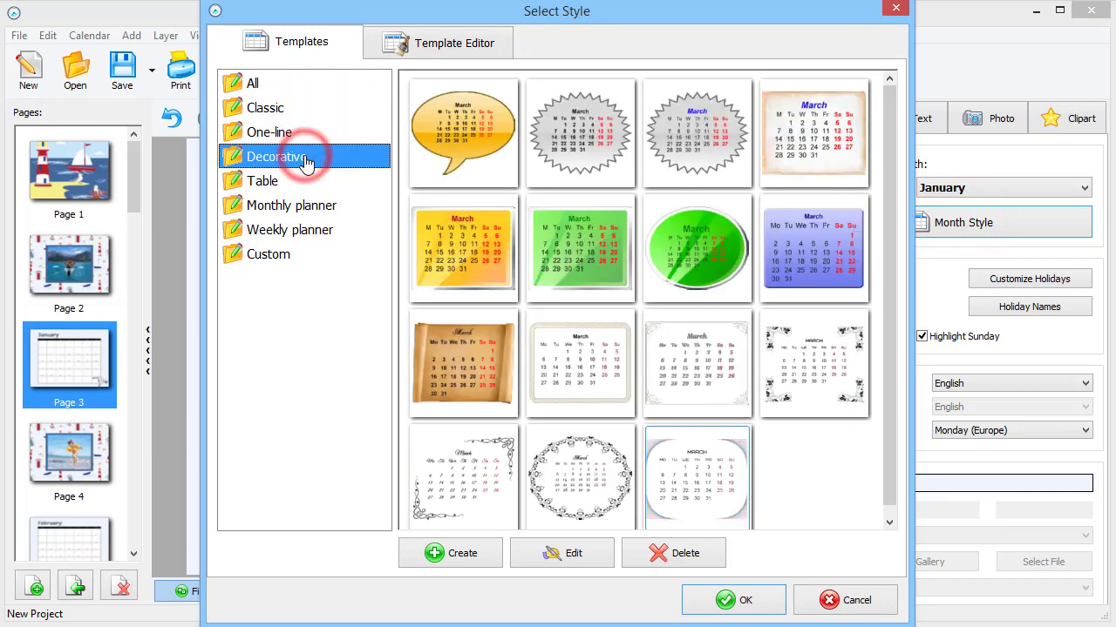
click(299, 181)
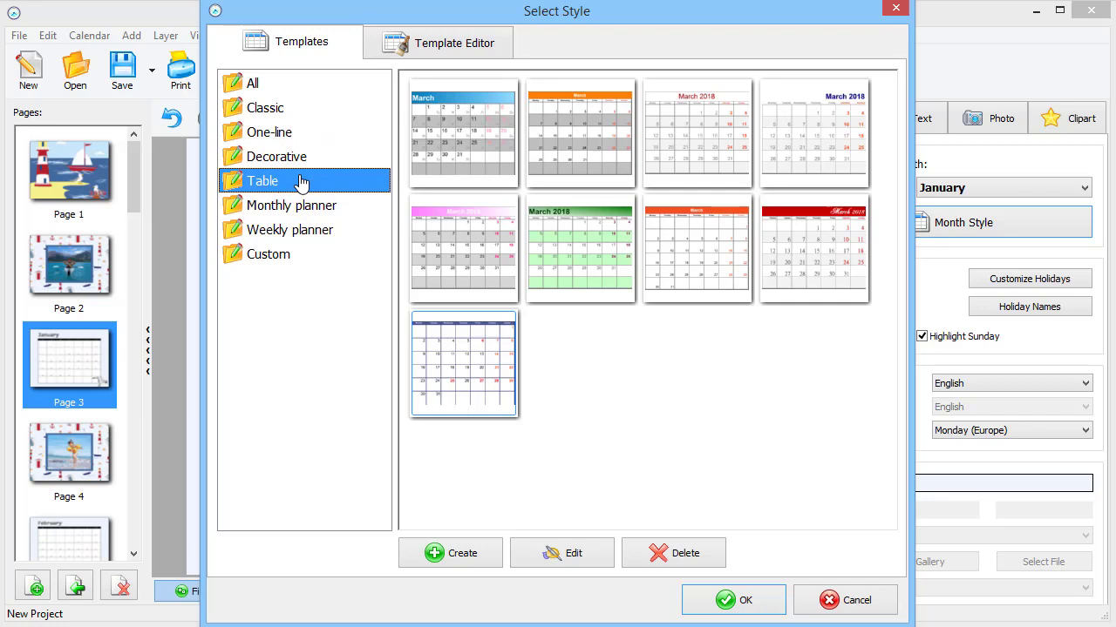
click(396, 43)
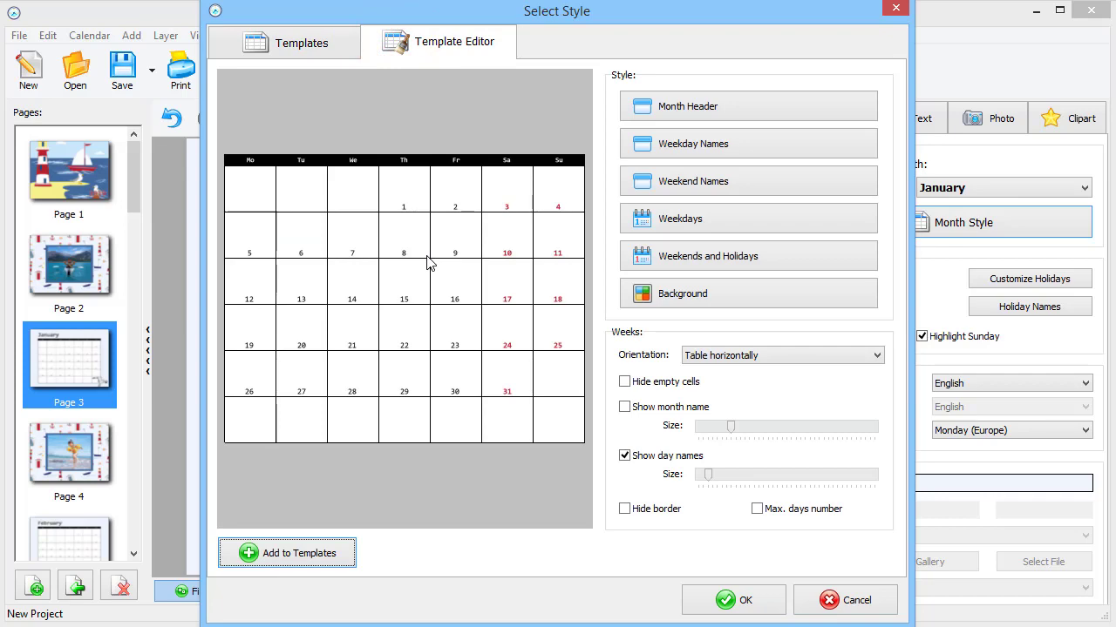
click(680, 225)
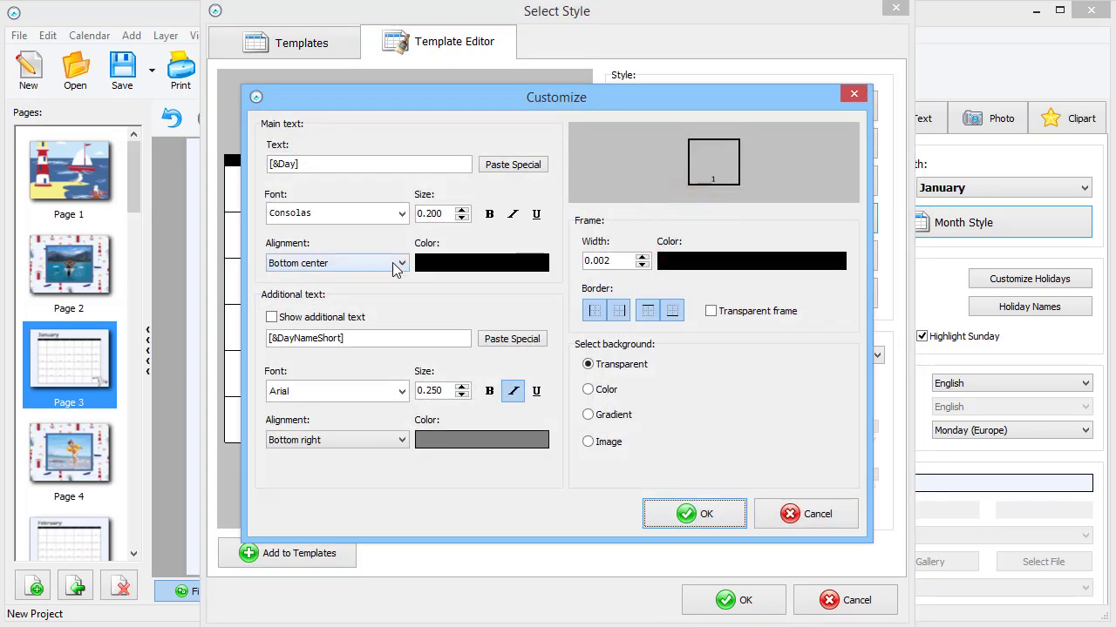
click(393, 266)
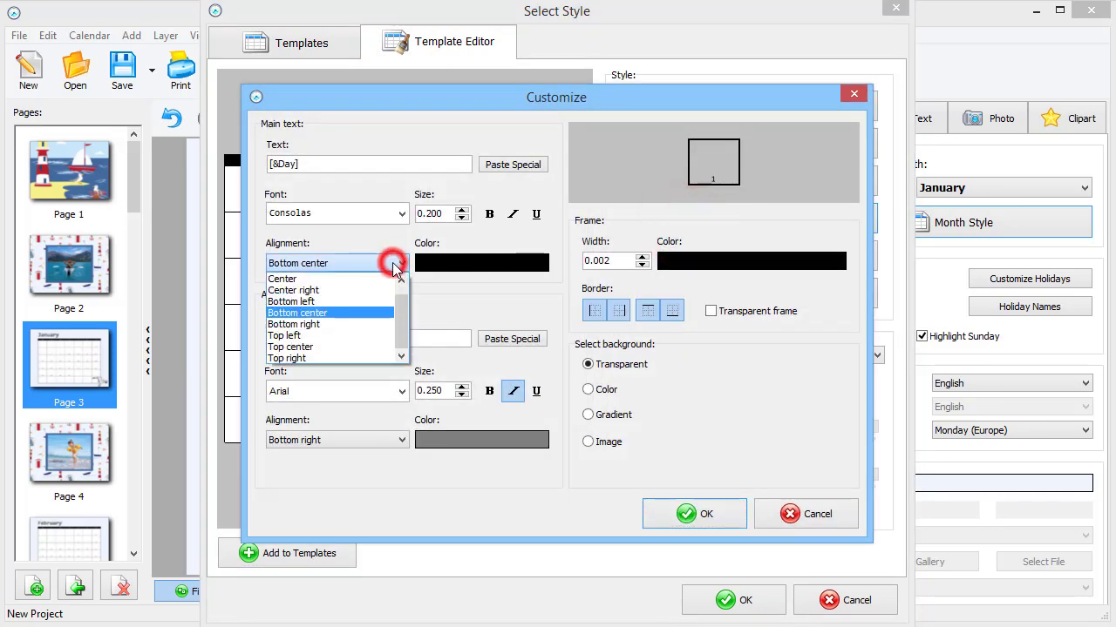
click(357, 360)
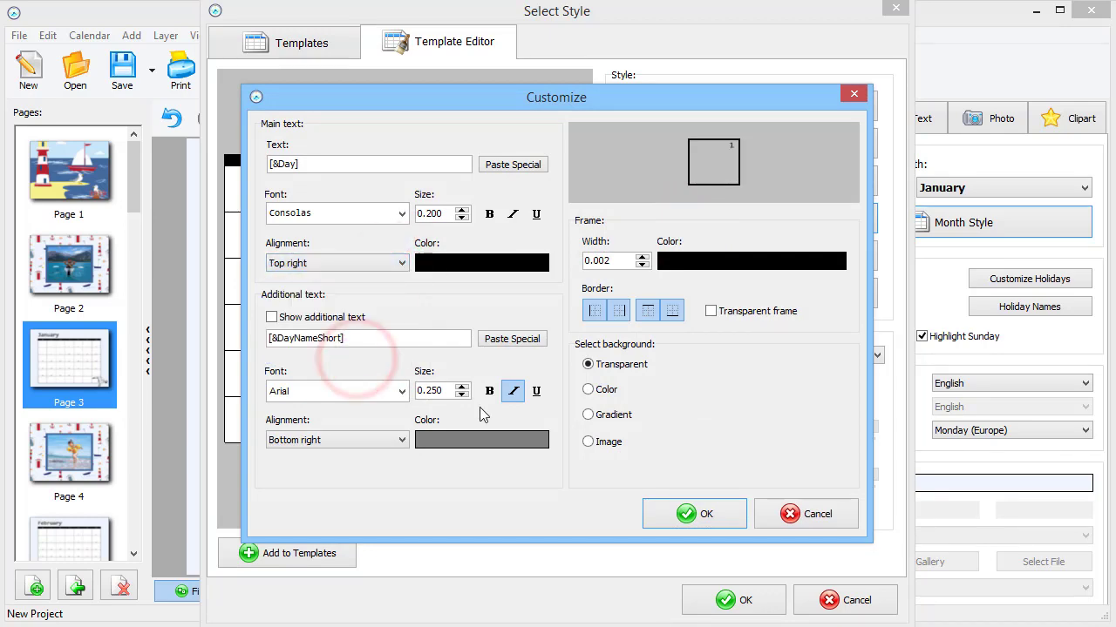
click(685, 518)
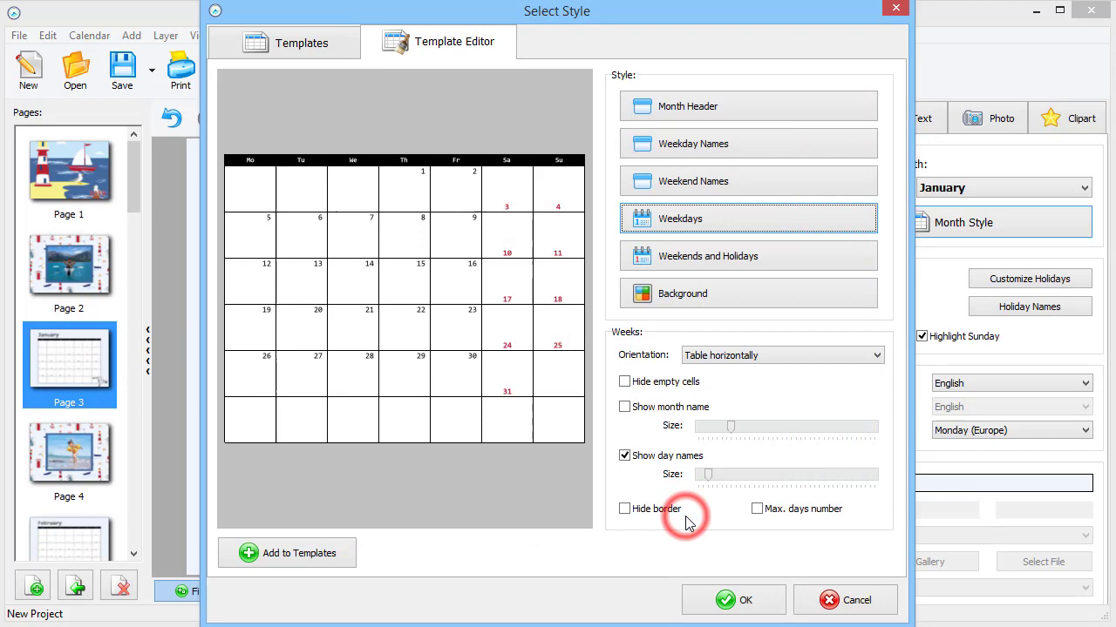
Align weekend and holiday numbers to the top right and apply the edited template
click(734, 264)
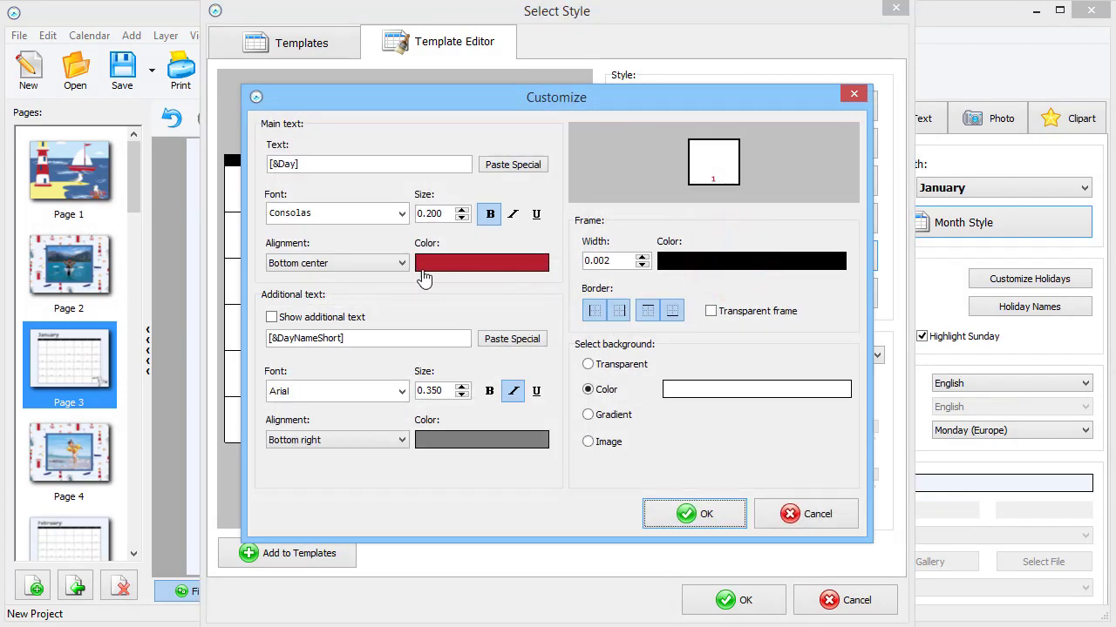
click(401, 263)
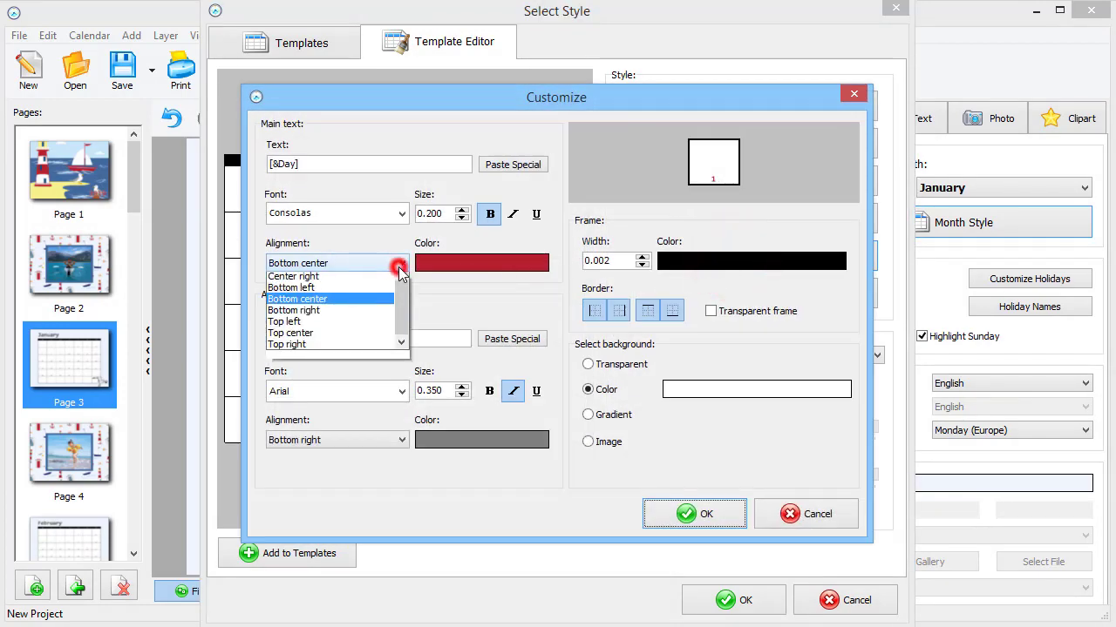
click(357, 358)
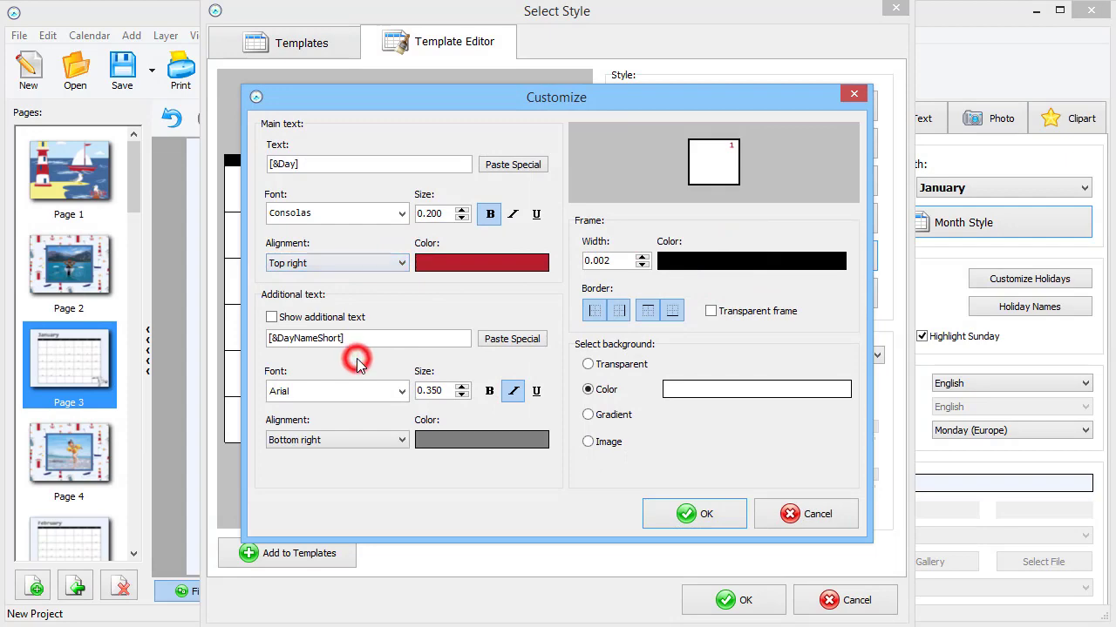
click(685, 517)
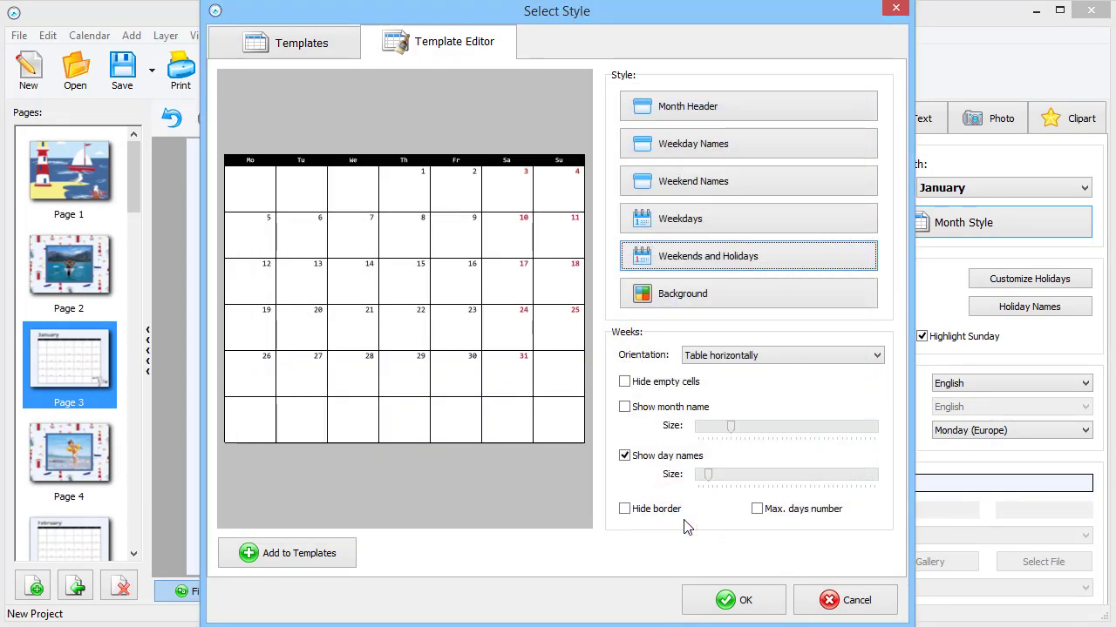
click(717, 603)
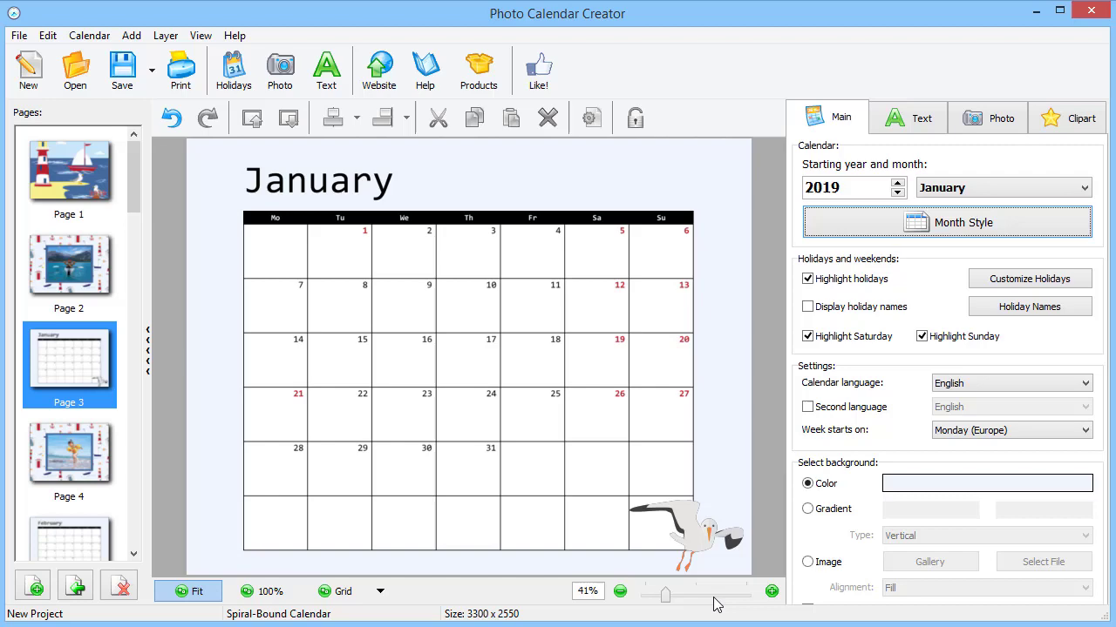
Browse the France, UK and USA holiday lists in Customize Holidays and tick USA Holidays (All)
click(1000, 290)
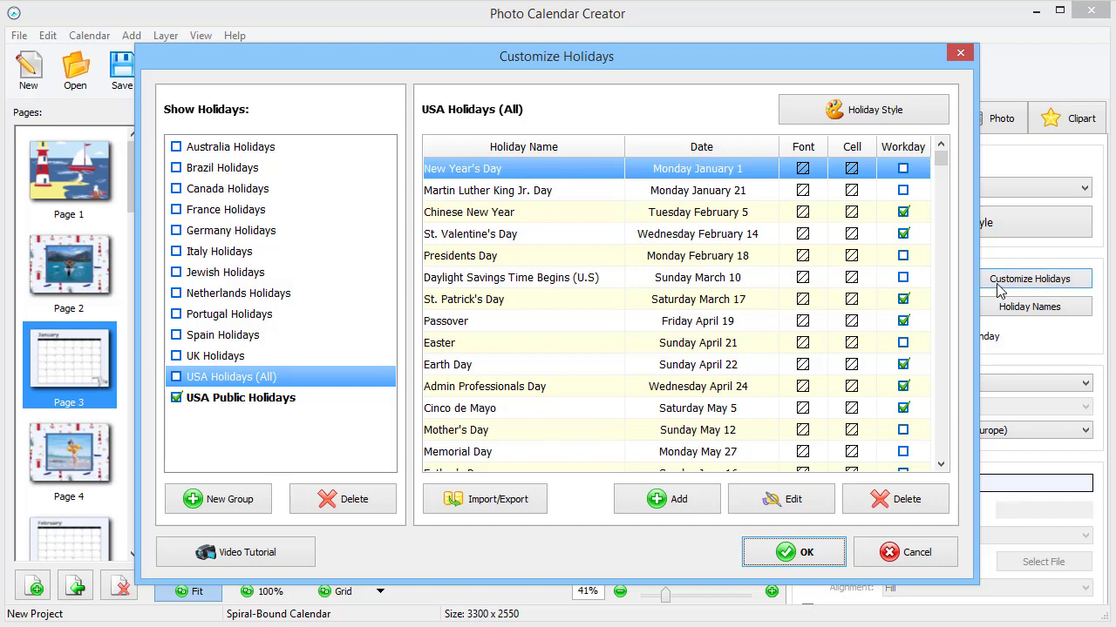
click(229, 212)
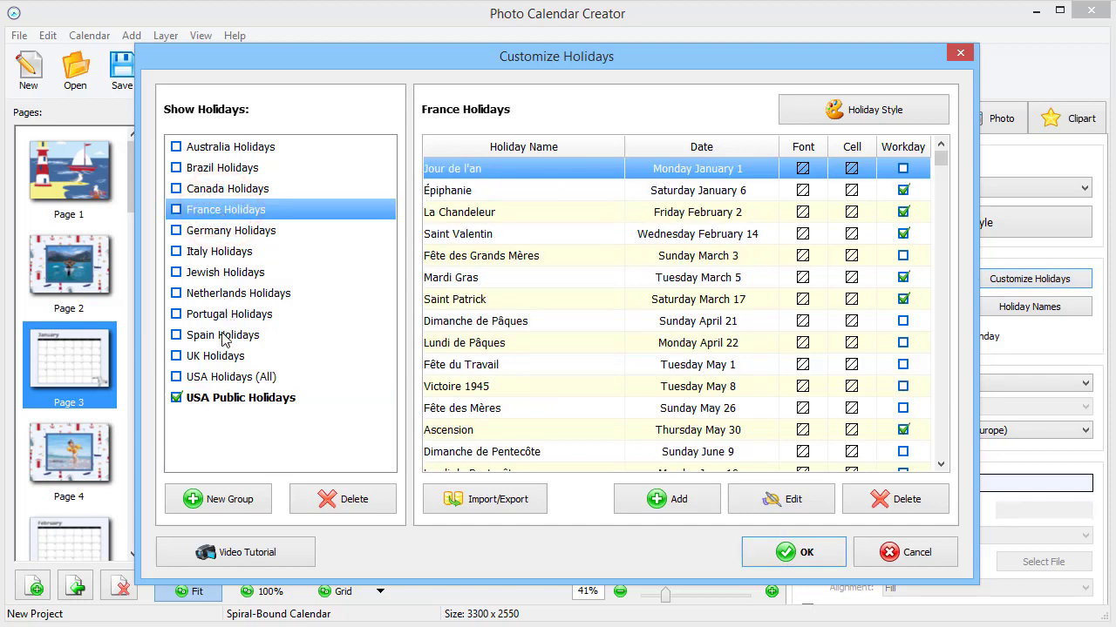
click(218, 357)
click(216, 378)
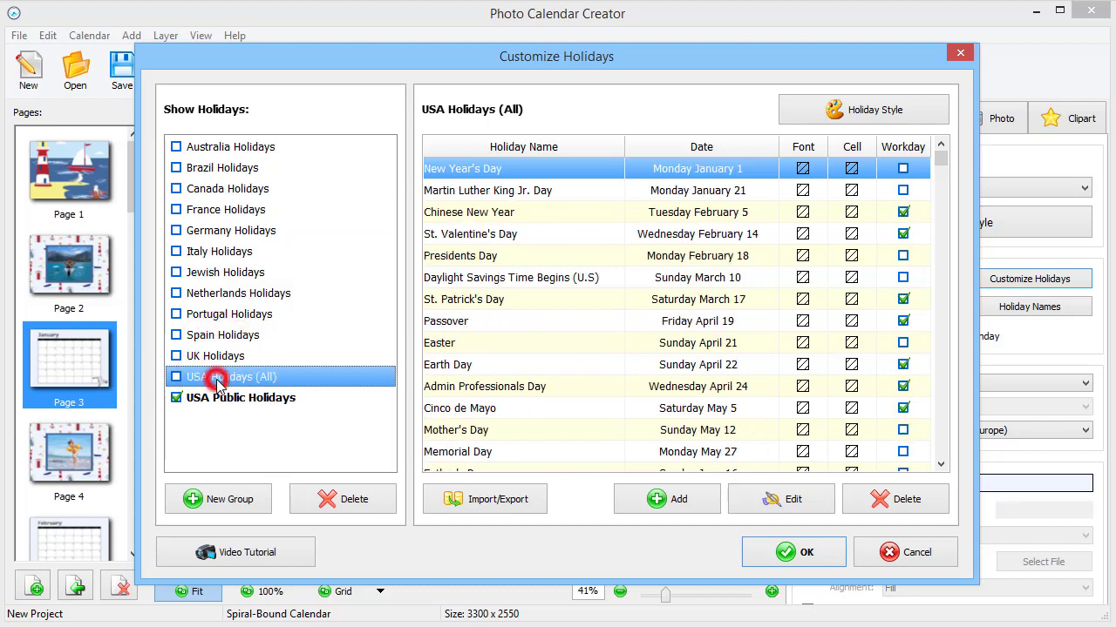
click(177, 379)
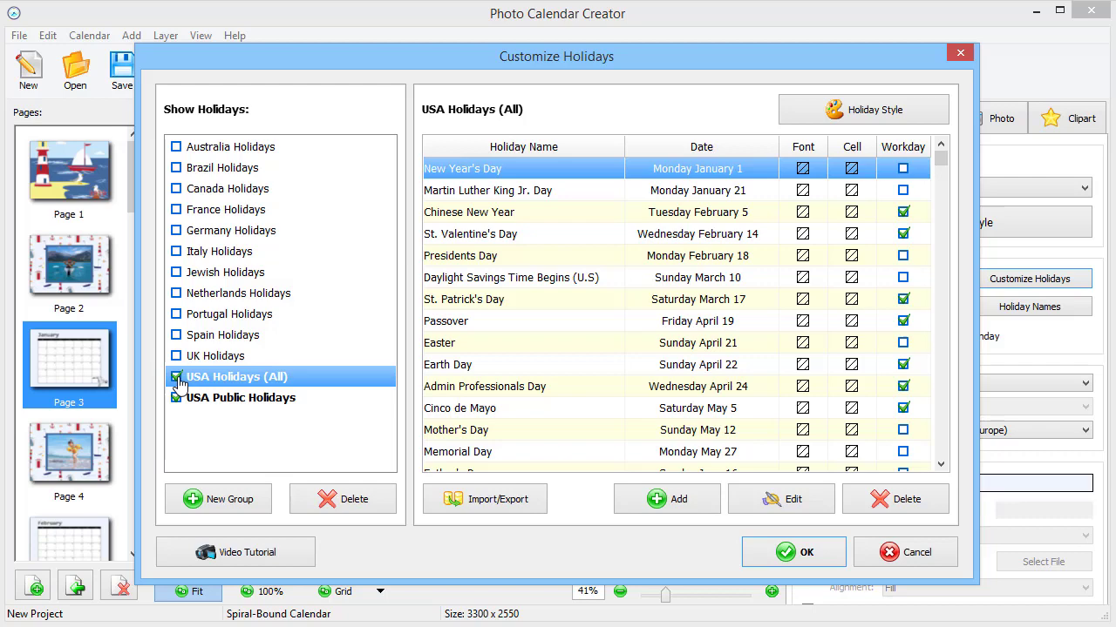
Add a new My Holidays group holding a yearly Birthday holiday dated January 20
click(227, 503)
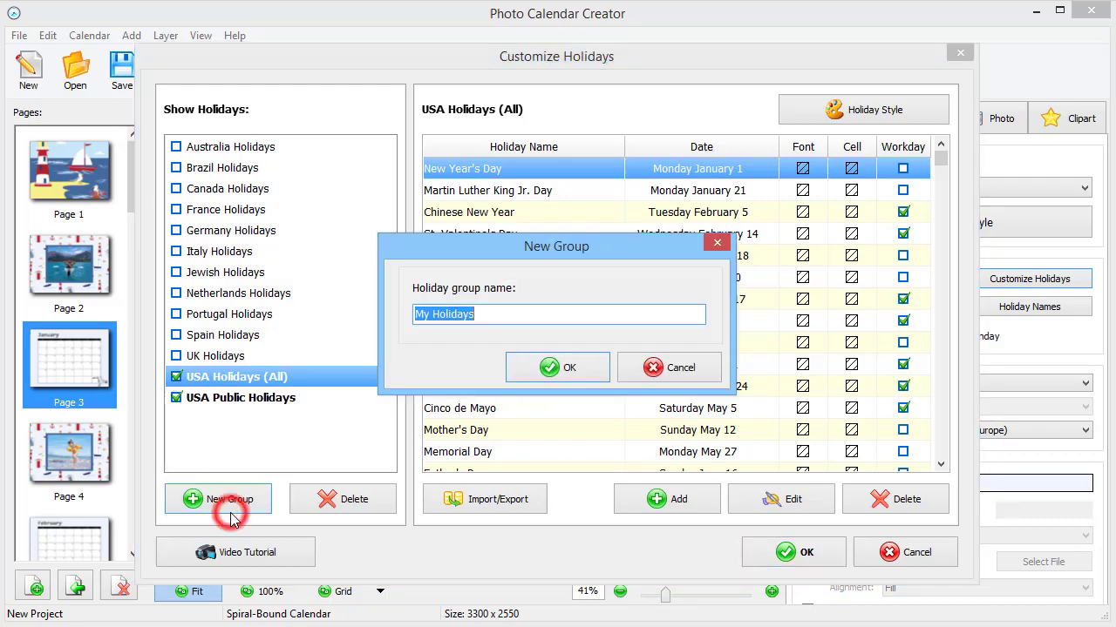
click(531, 370)
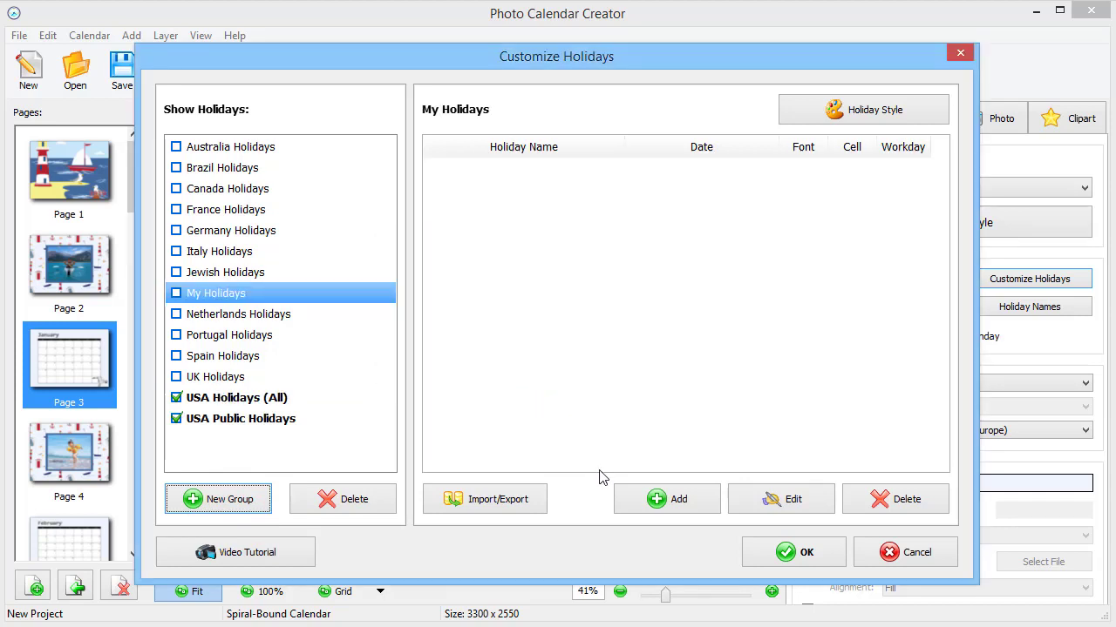
click(629, 507)
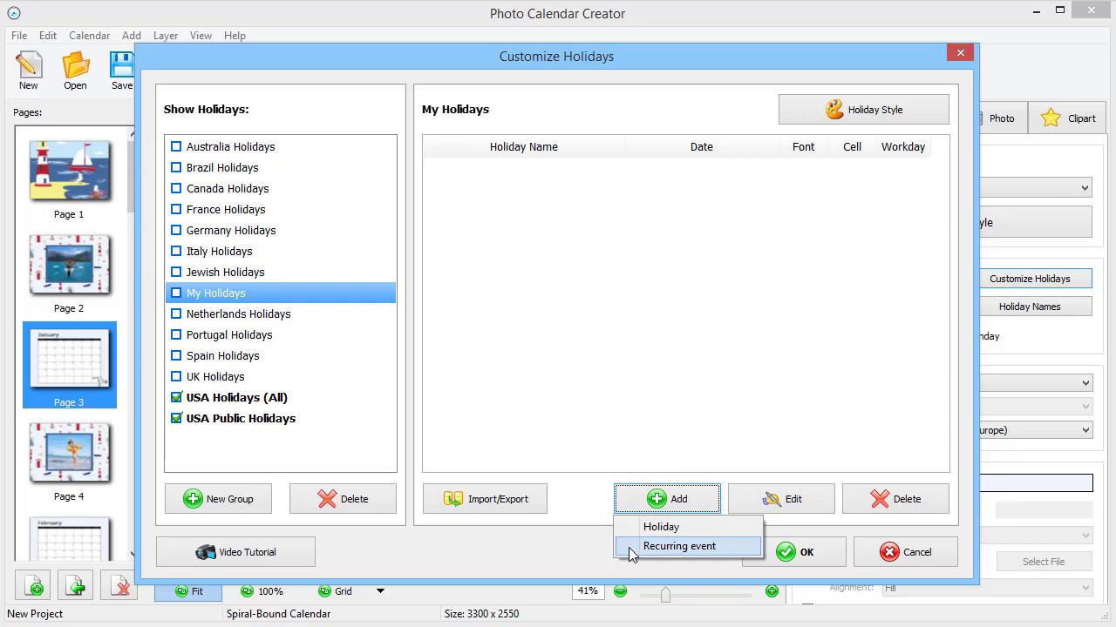
click(660, 527)
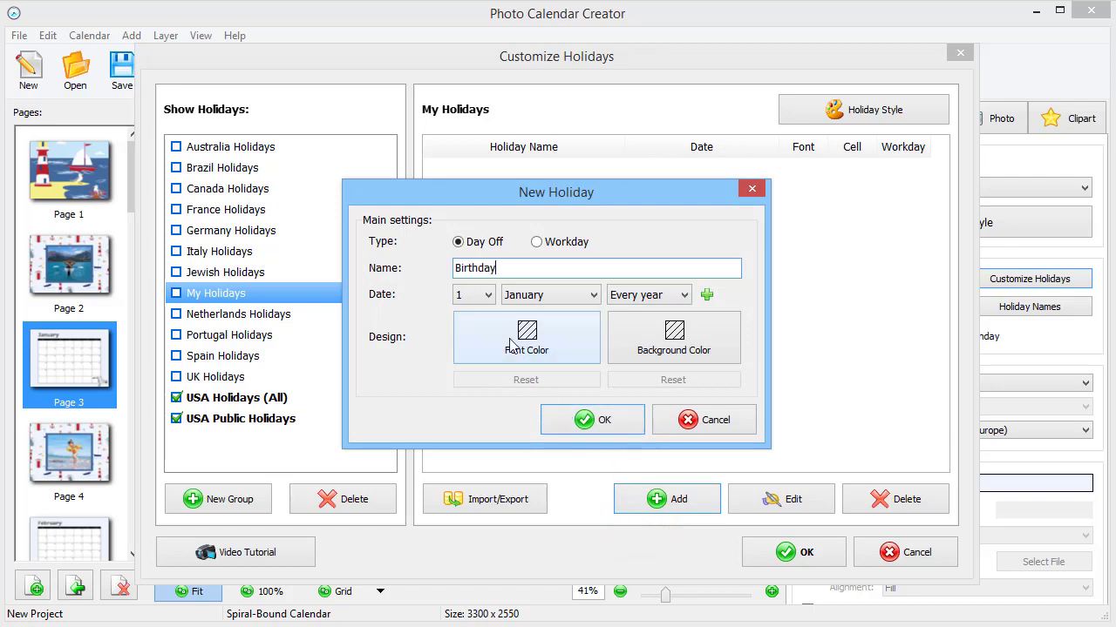
click(486, 297)
click(471, 288)
click(480, 270)
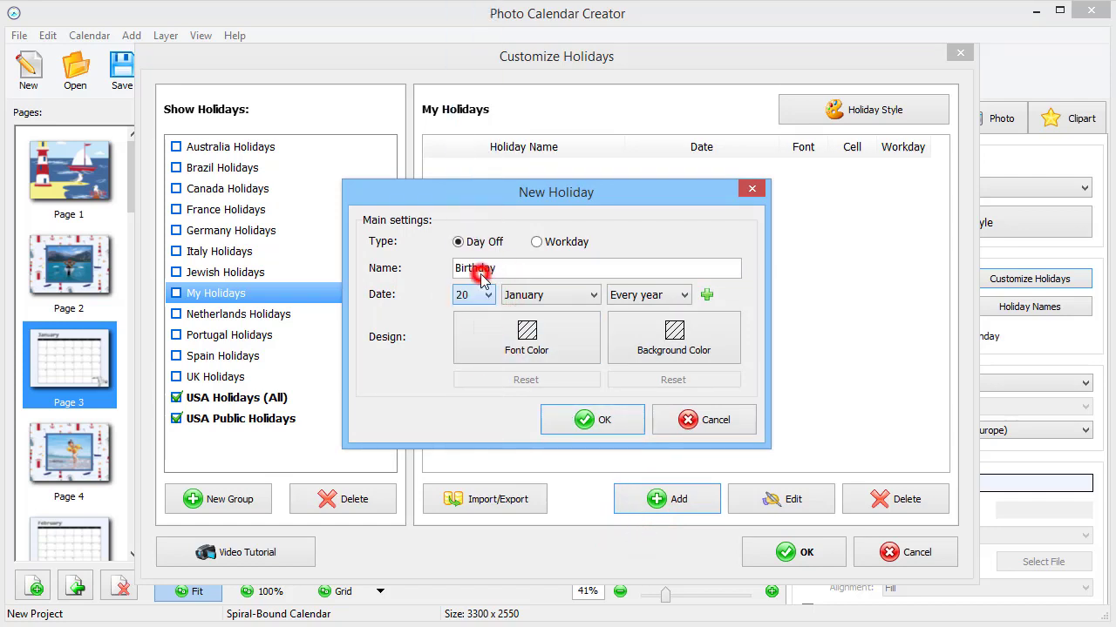
click(578, 415)
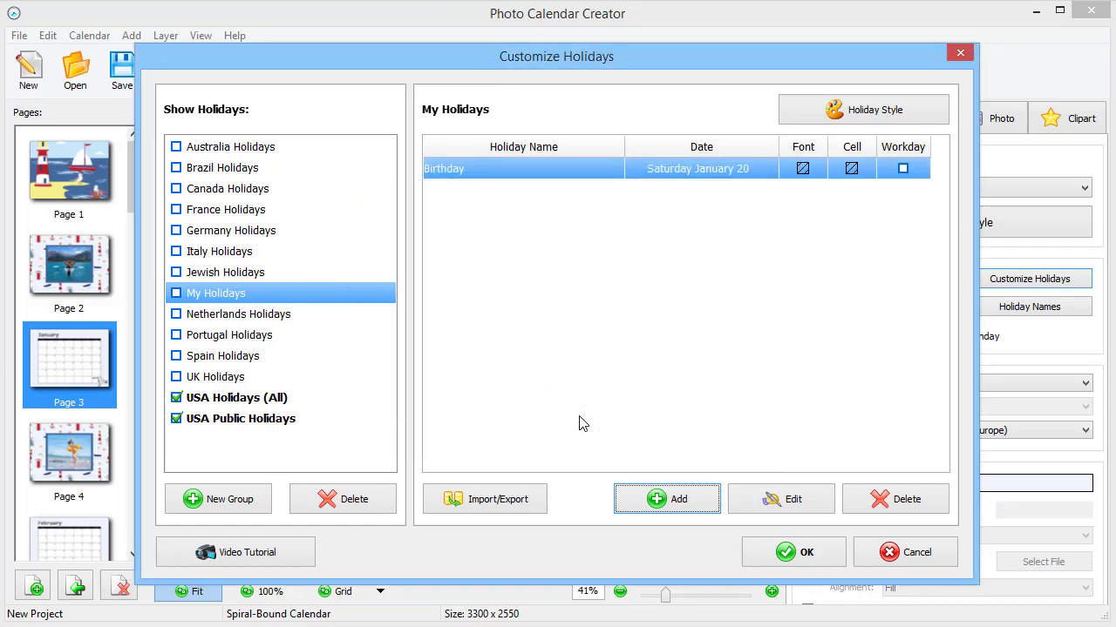
Add a daily Vacation event from 07-Jan-19 to 14-Jan-19 and tick the My Holidays group
click(622, 496)
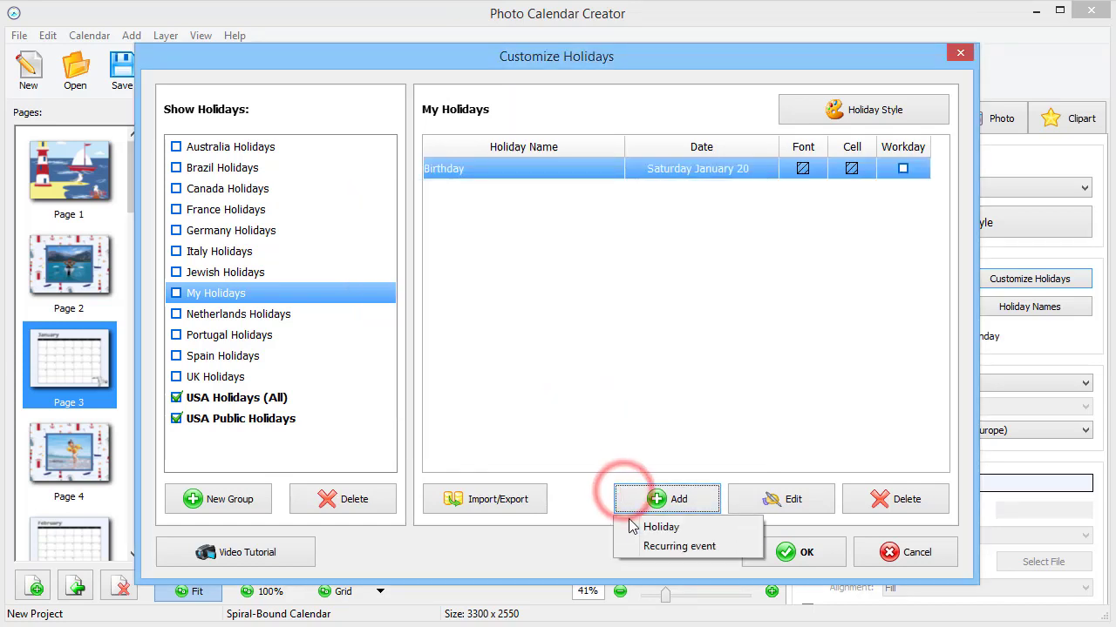
click(634, 546)
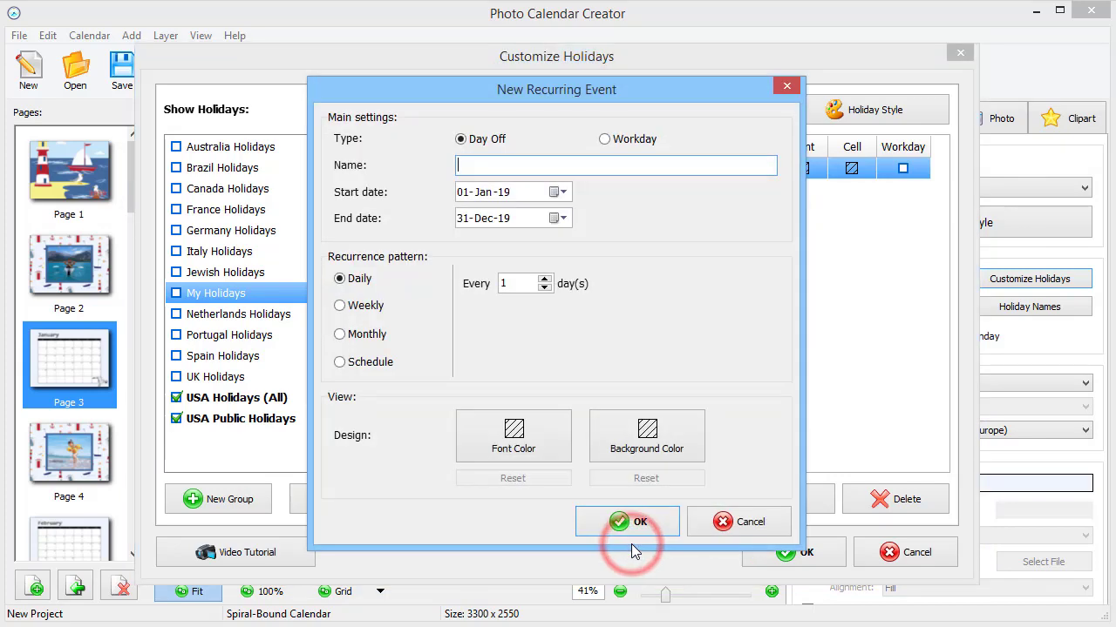
text(Vacation)
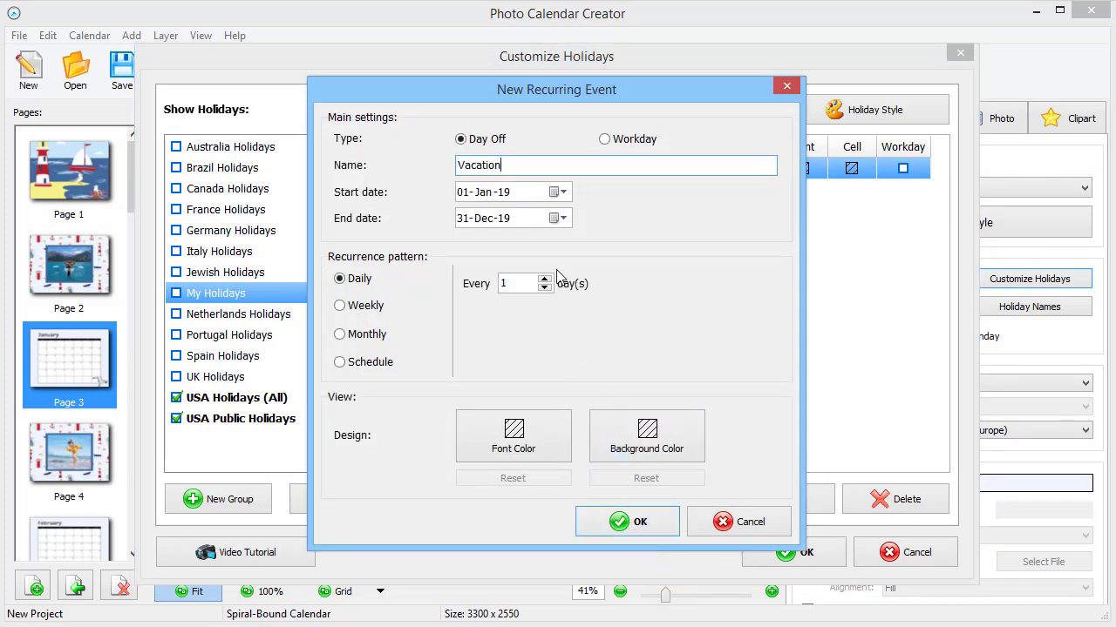
click(562, 218)
click(466, 244)
click(465, 244)
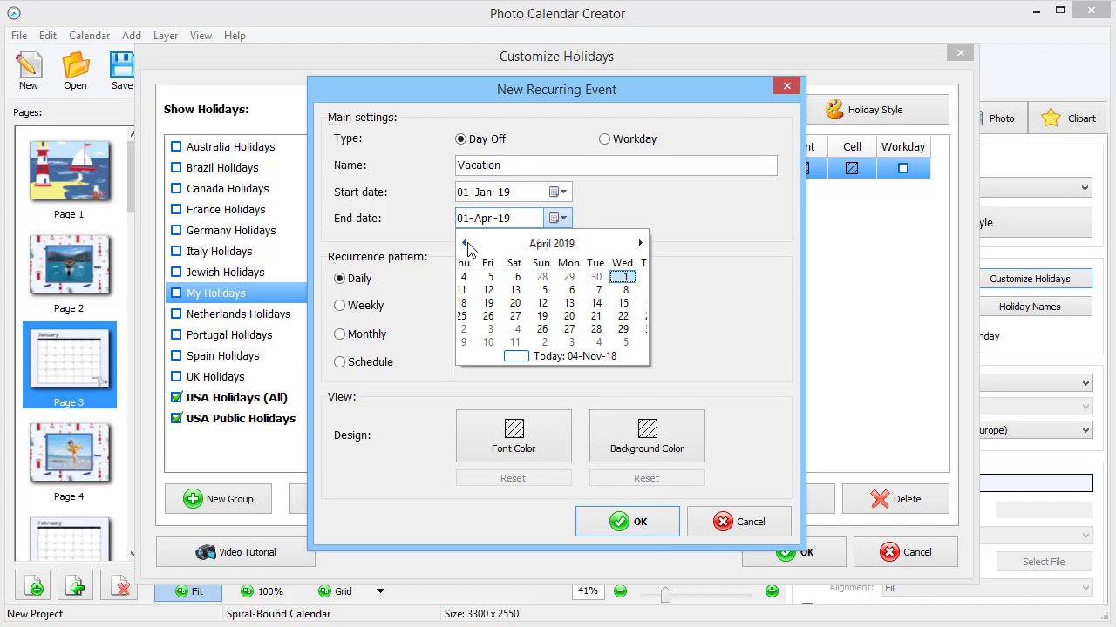
click(466, 244)
click(466, 244)
click(465, 244)
click(501, 303)
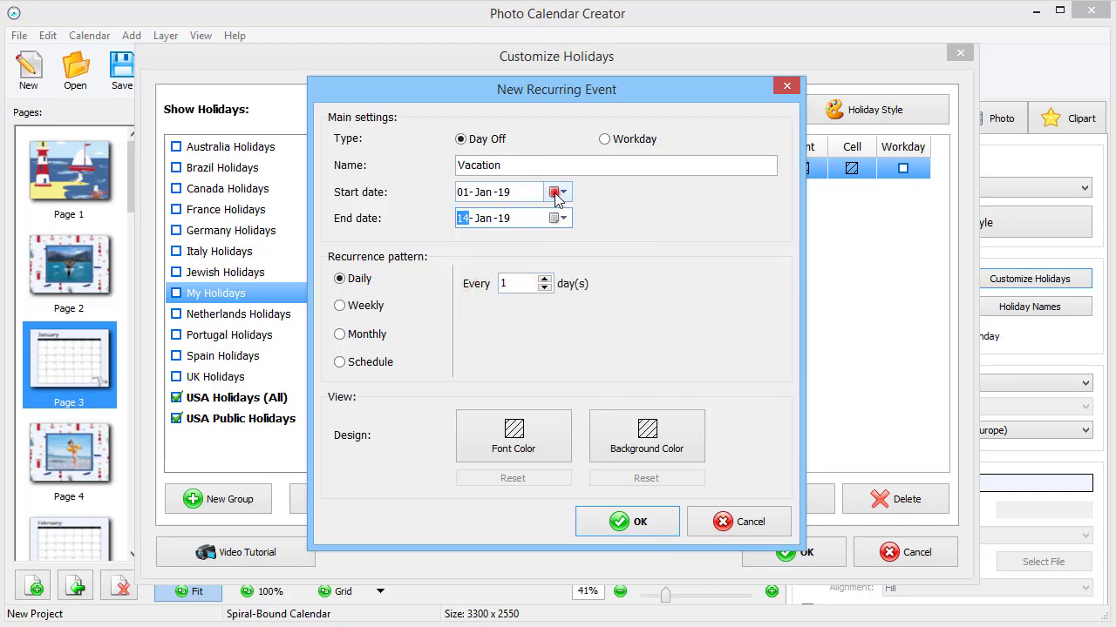
click(555, 194)
click(499, 262)
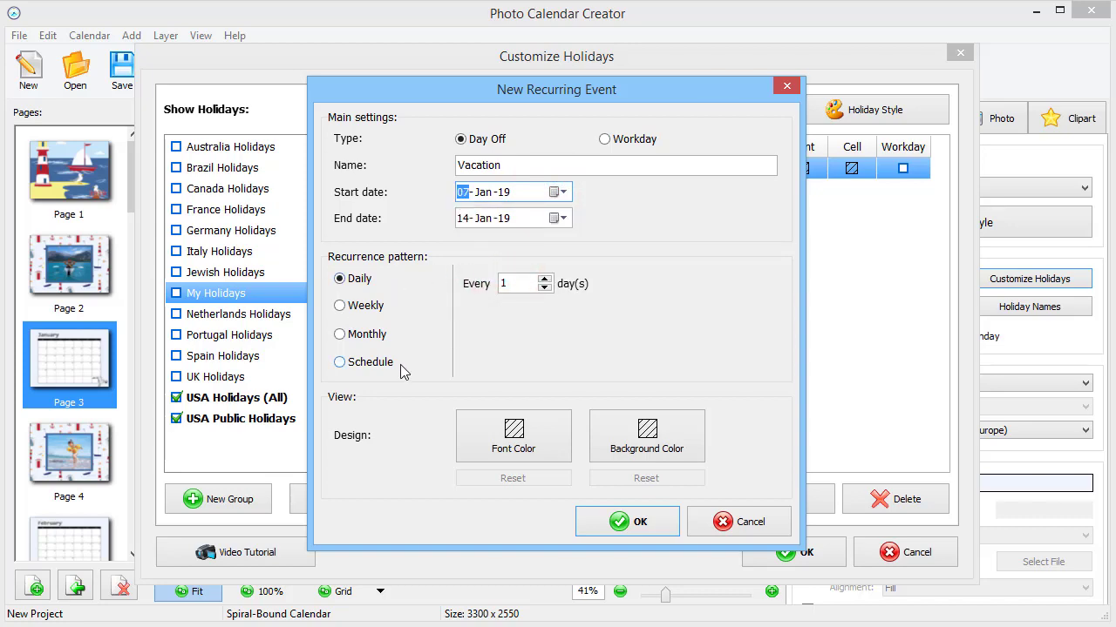
click(626, 522)
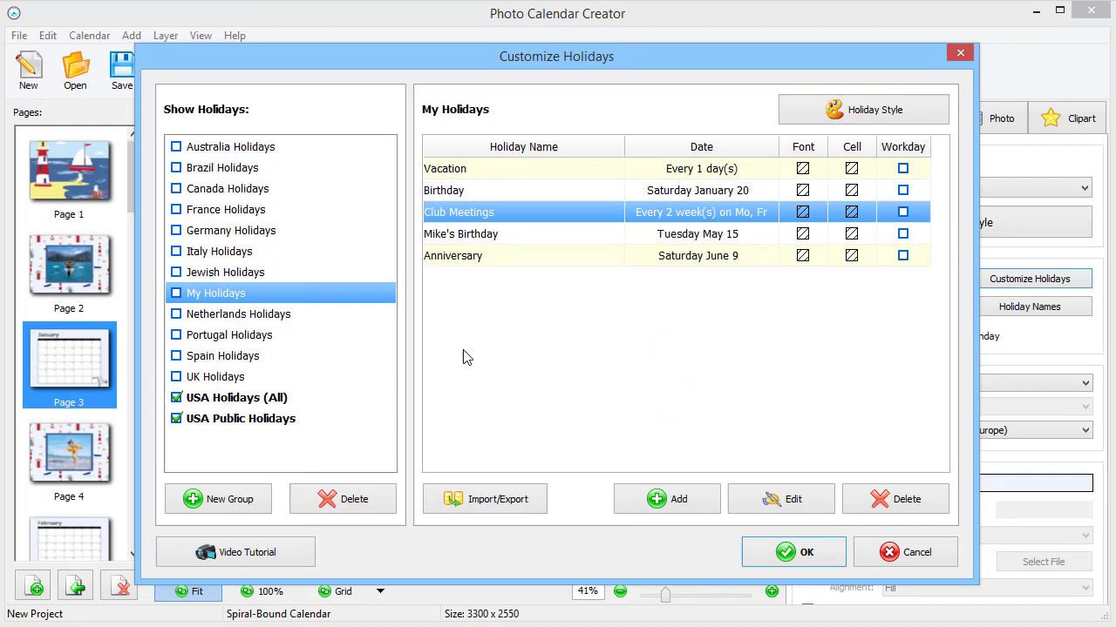
click(177, 294)
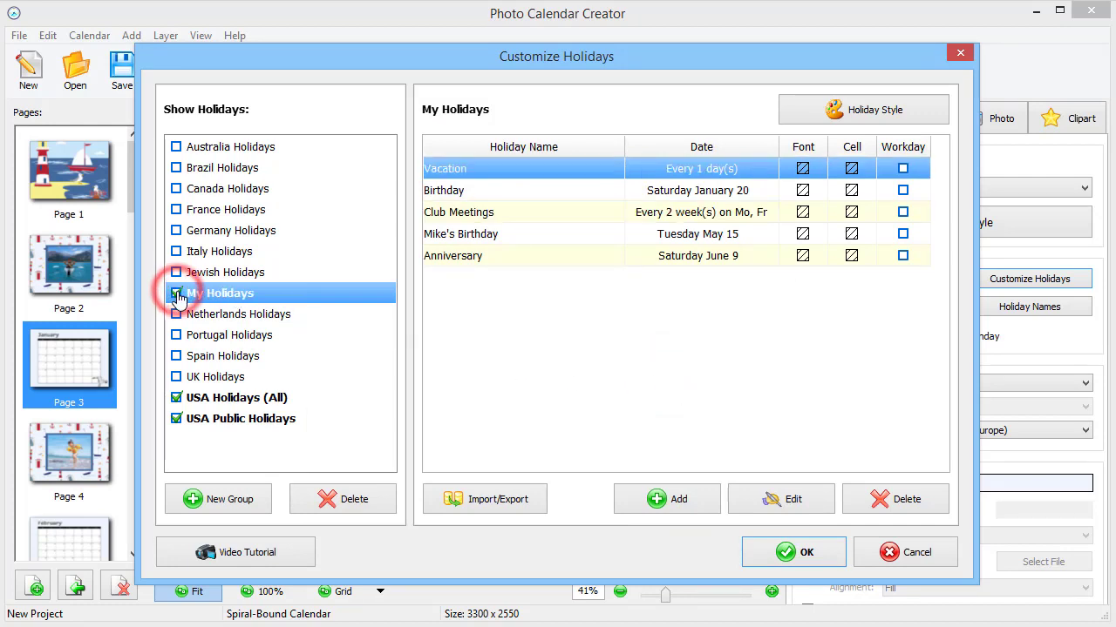
Apply the holidays, show holiday names in the date cells, and fit the whole January page in view
click(770, 560)
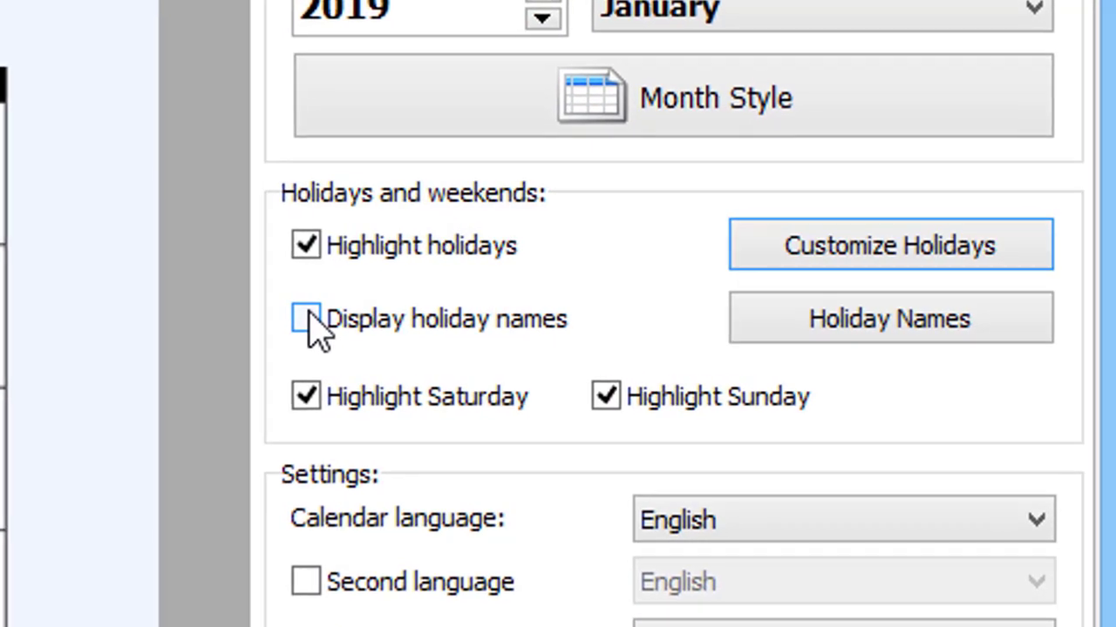
click(378, 317)
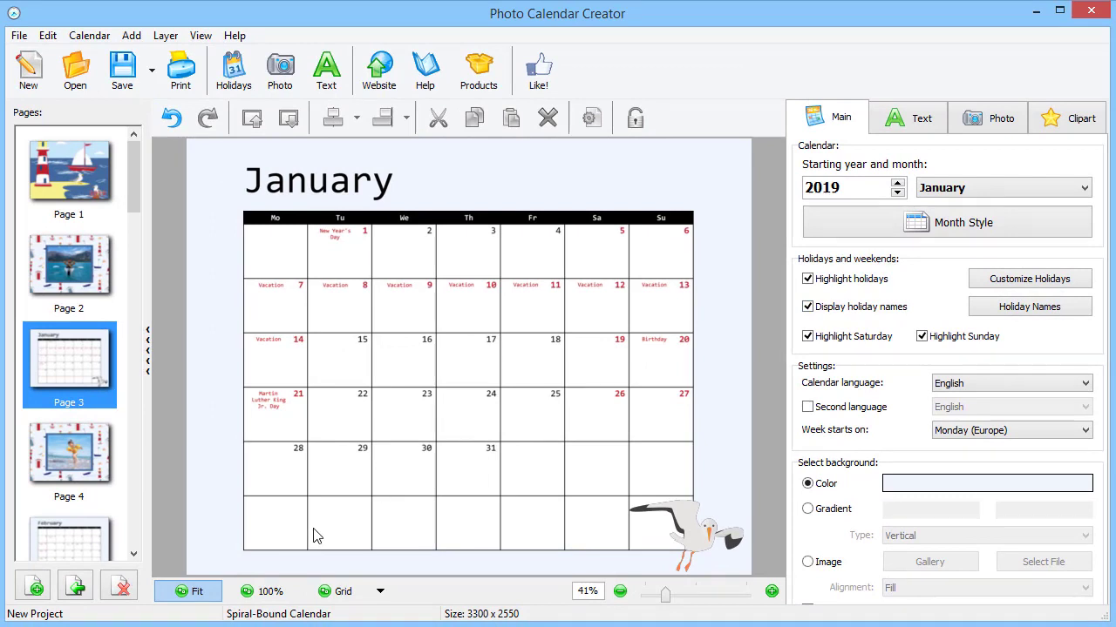
click(269, 591)
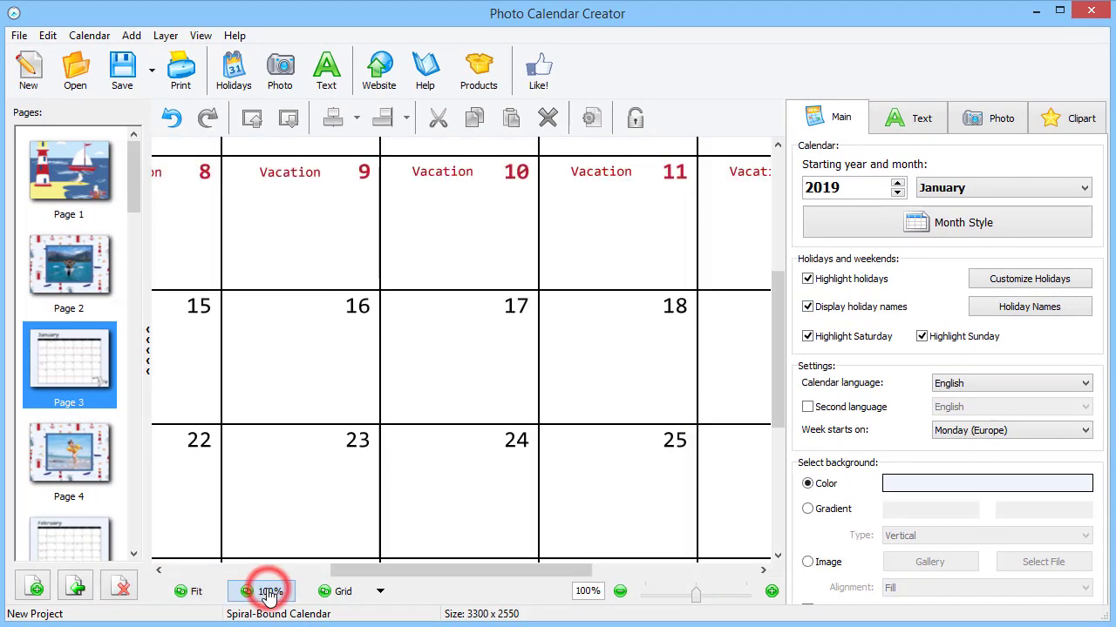
drag(367, 570, 174, 575)
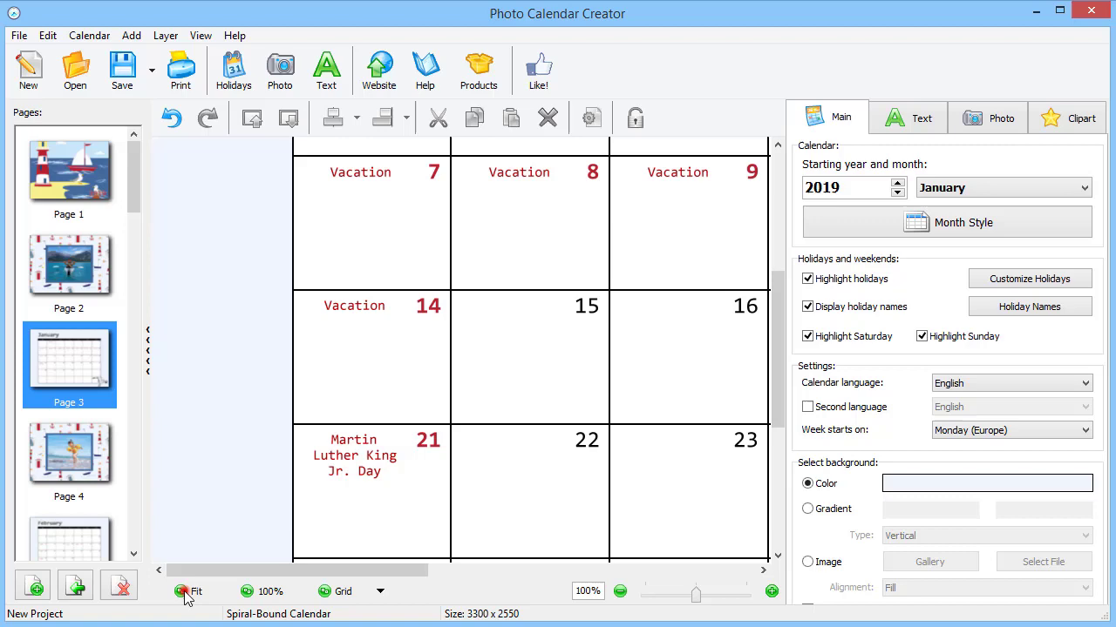
click(187, 591)
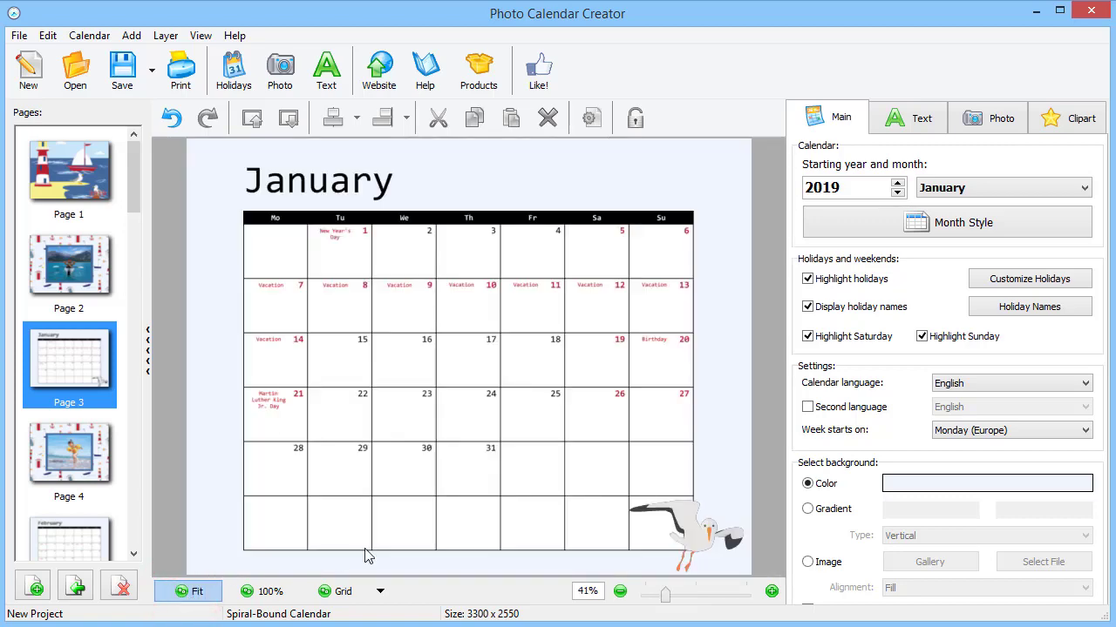
Place holiday names at the bottom-left of each day cell in bright red (FF0000)
click(1029, 307)
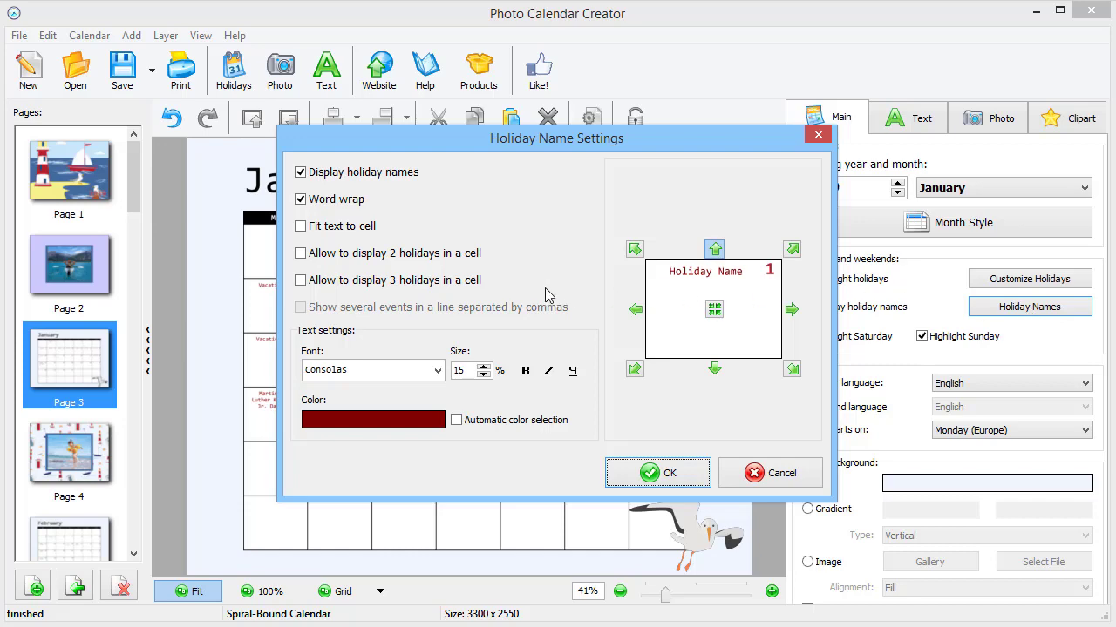
click(629, 371)
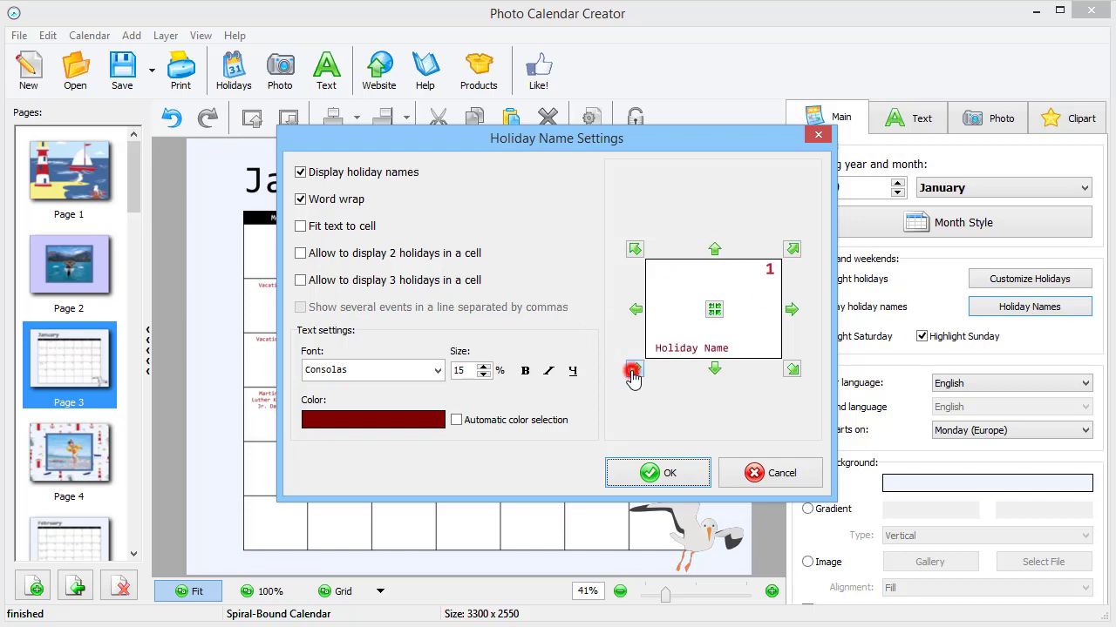
click(409, 423)
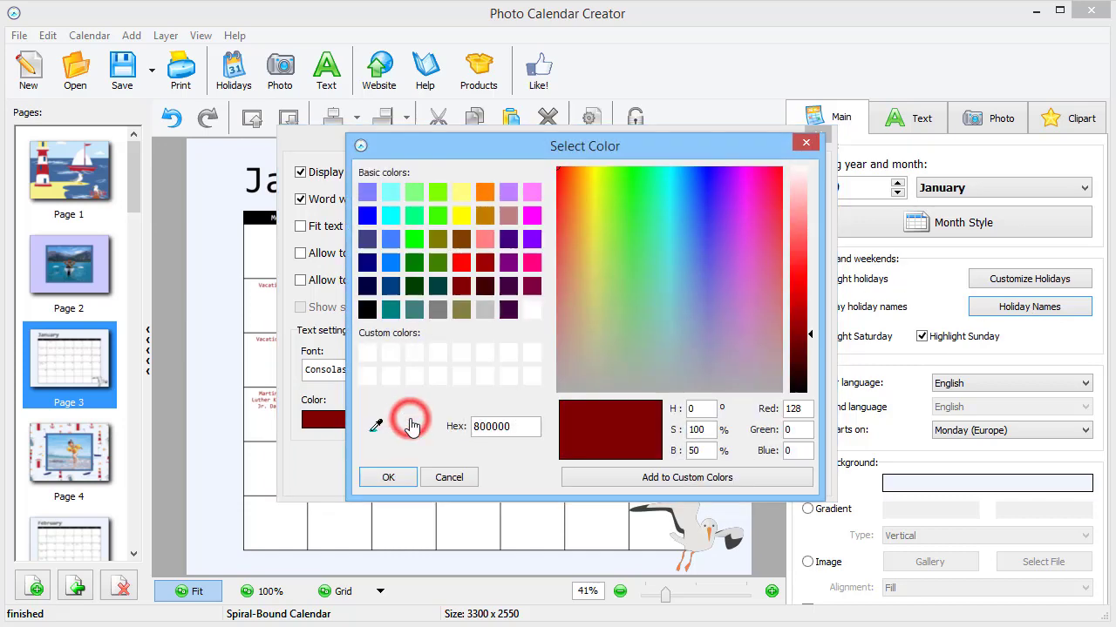
click(461, 262)
click(397, 479)
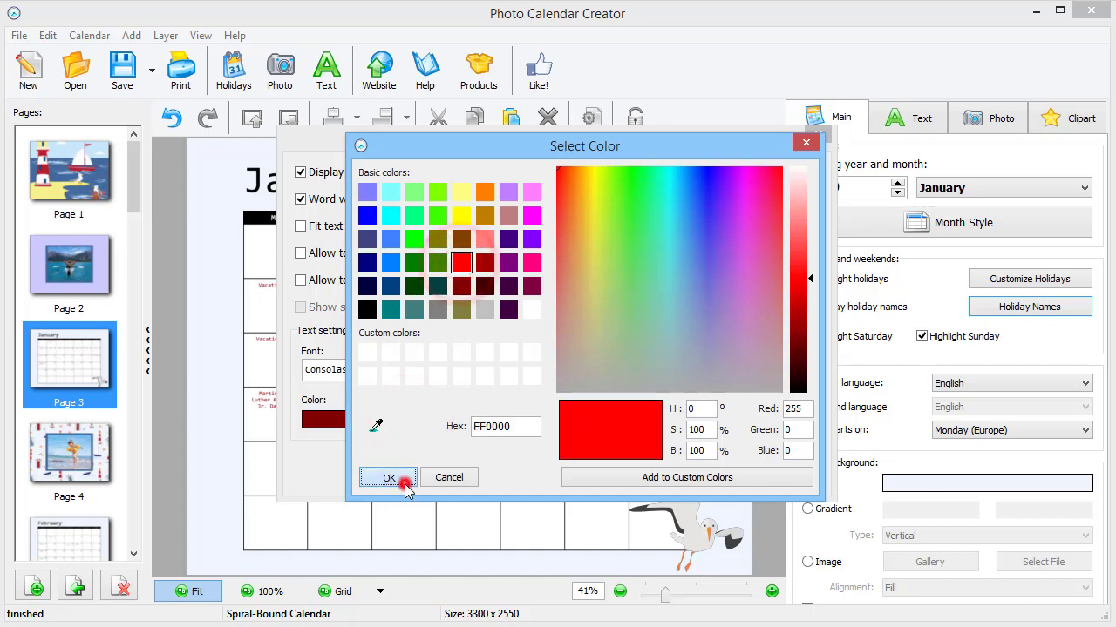
click(627, 467)
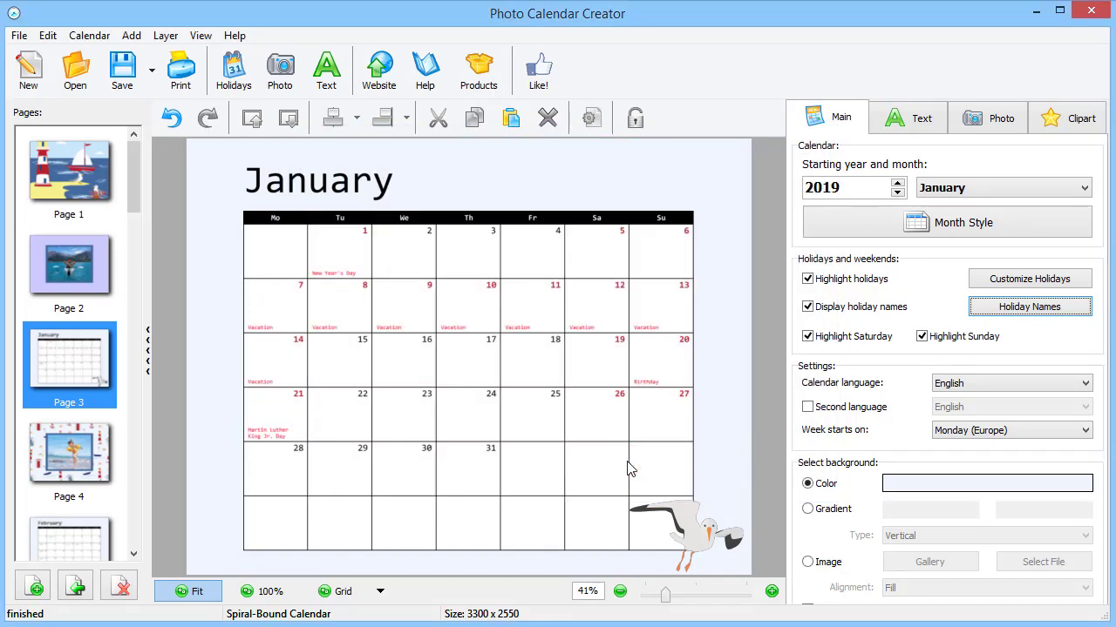
Load the woman's portrait into the January 16 day cell with Center alignment
double_click(533, 506)
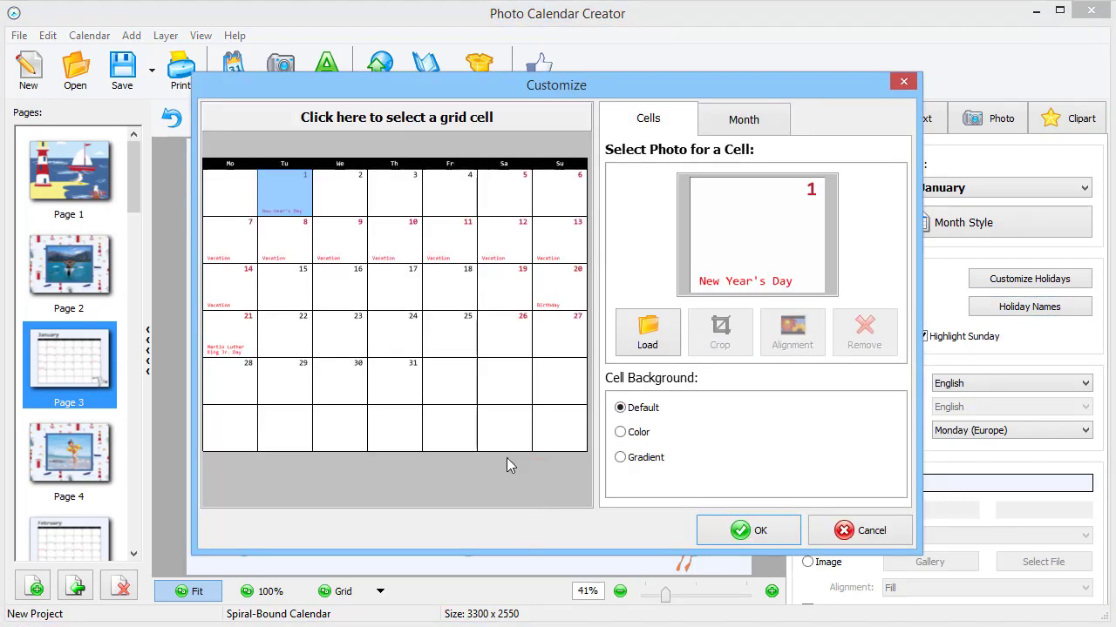
click(351, 294)
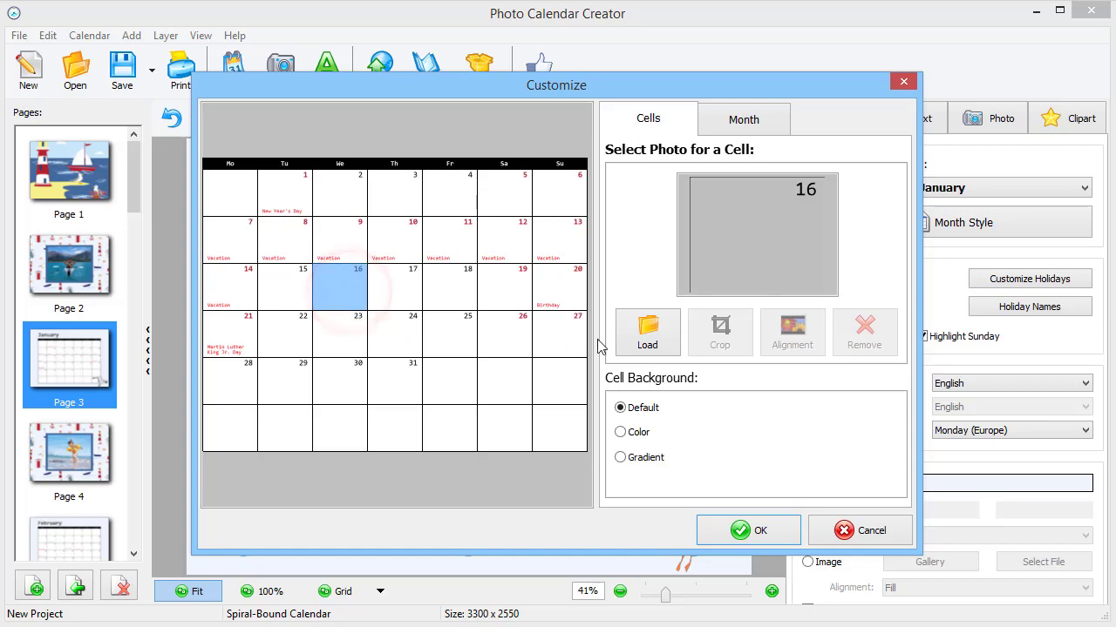
click(641, 336)
double_click(373, 200)
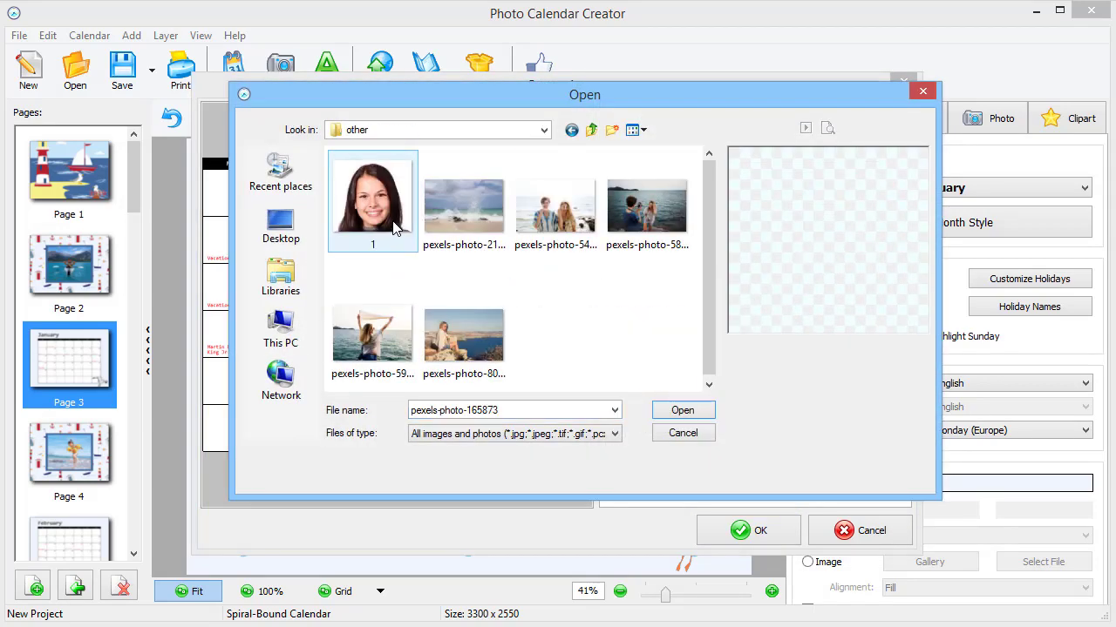
double_click(394, 222)
click(792, 331)
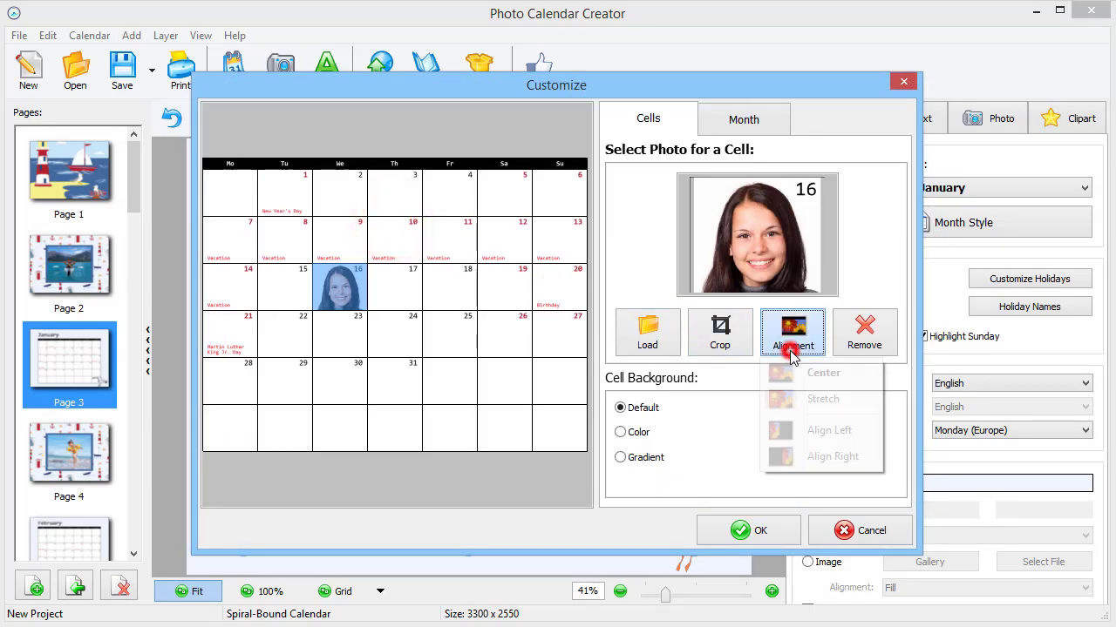
click(789, 428)
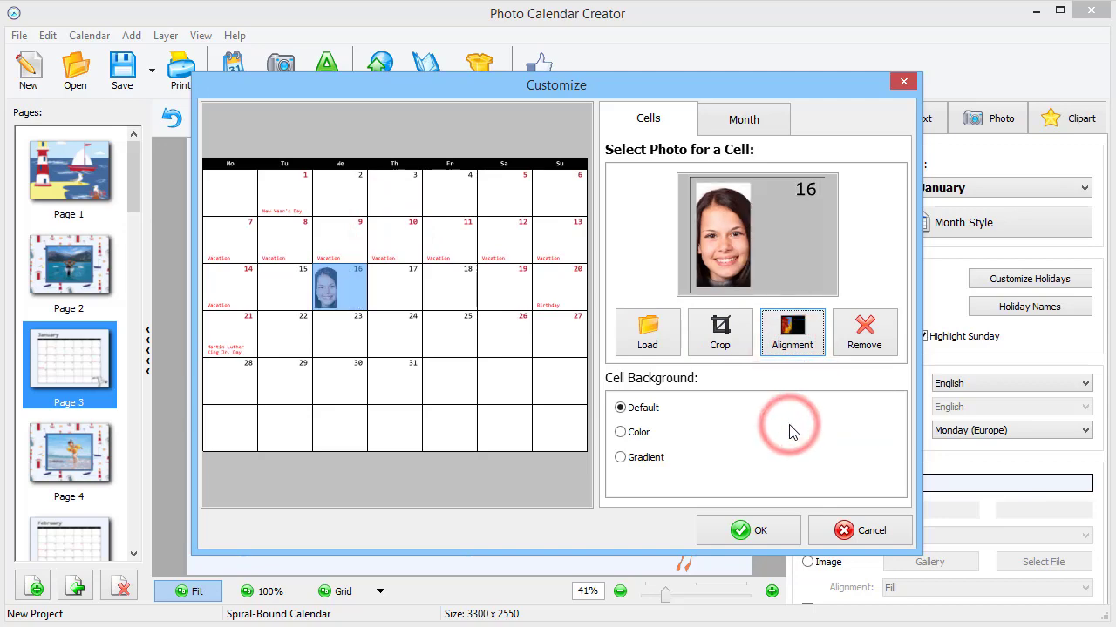
click(793, 335)
click(813, 380)
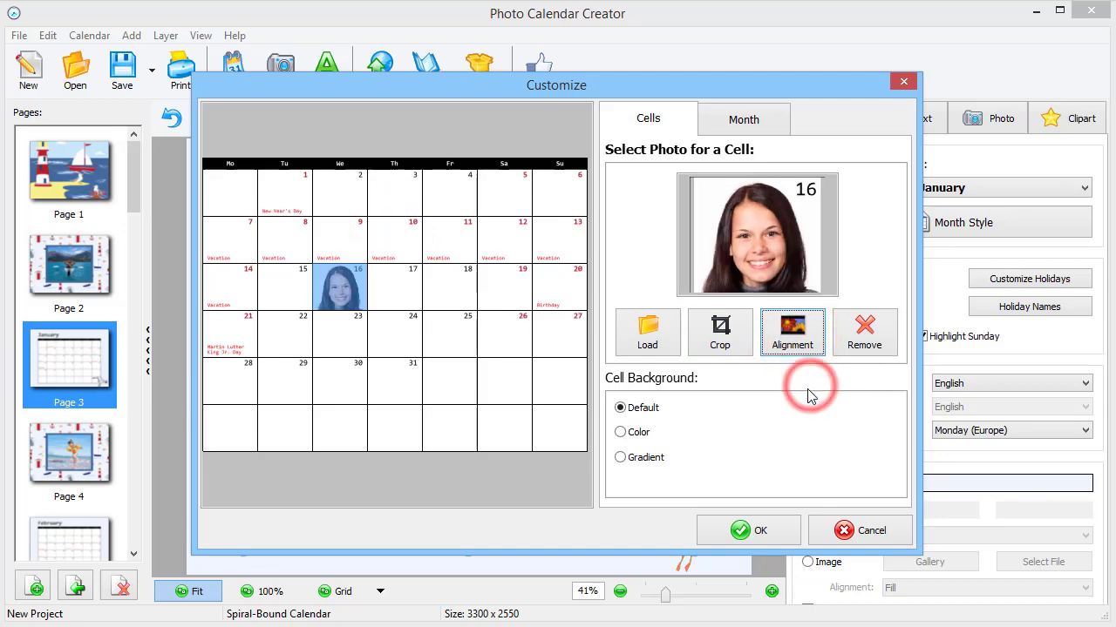
click(734, 533)
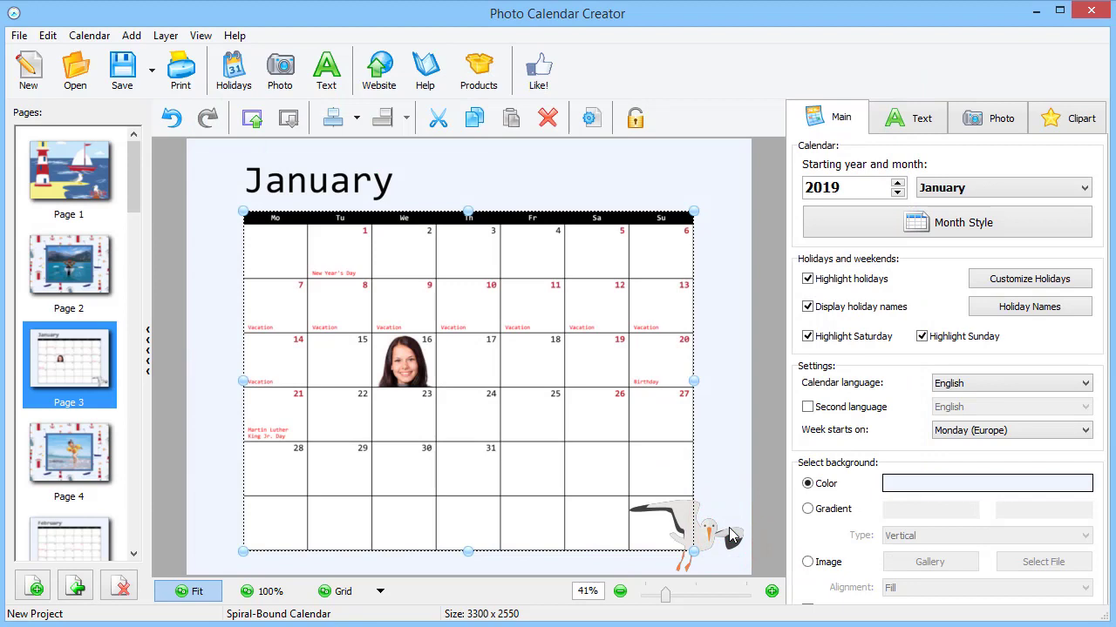
click(762, 495)
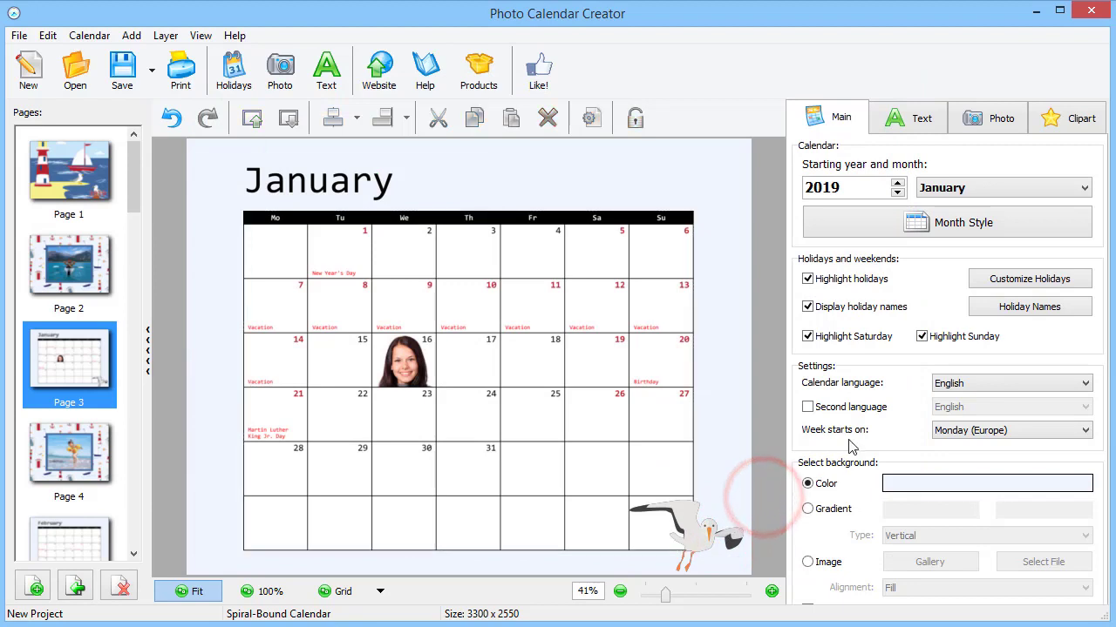
Leave the calendar language as English and switch to page 2 with the kayak photo
click(965, 383)
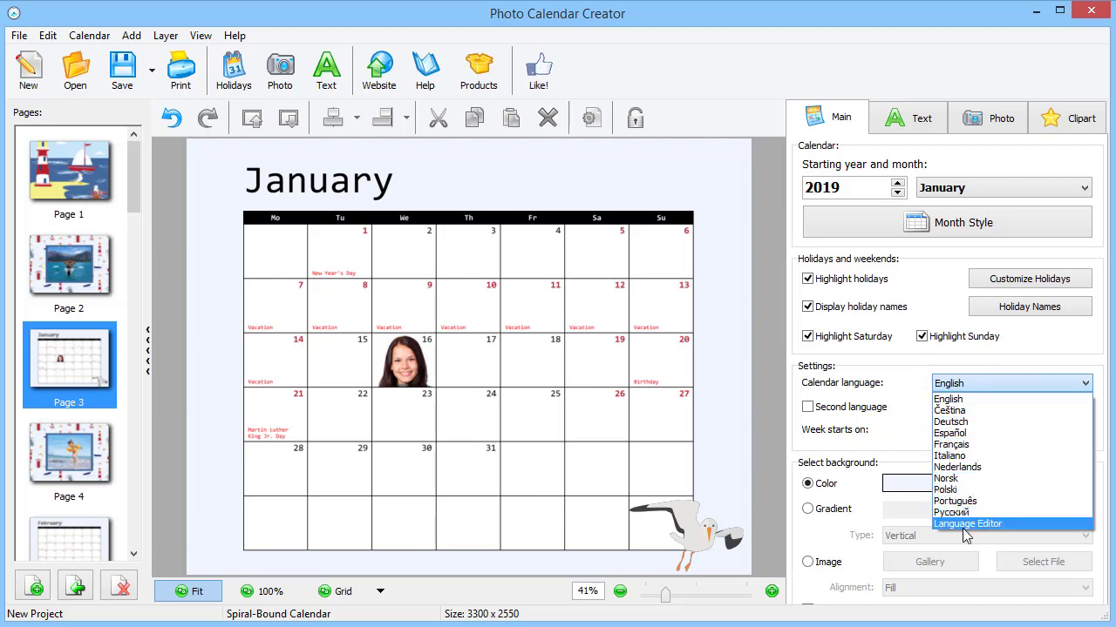
click(761, 330)
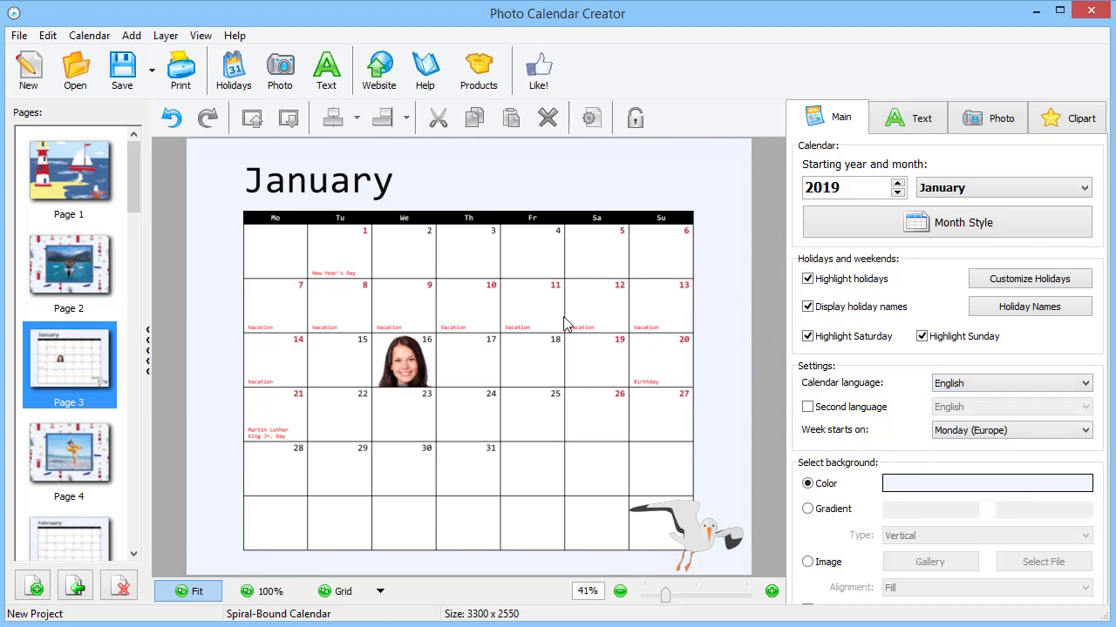
click(94, 268)
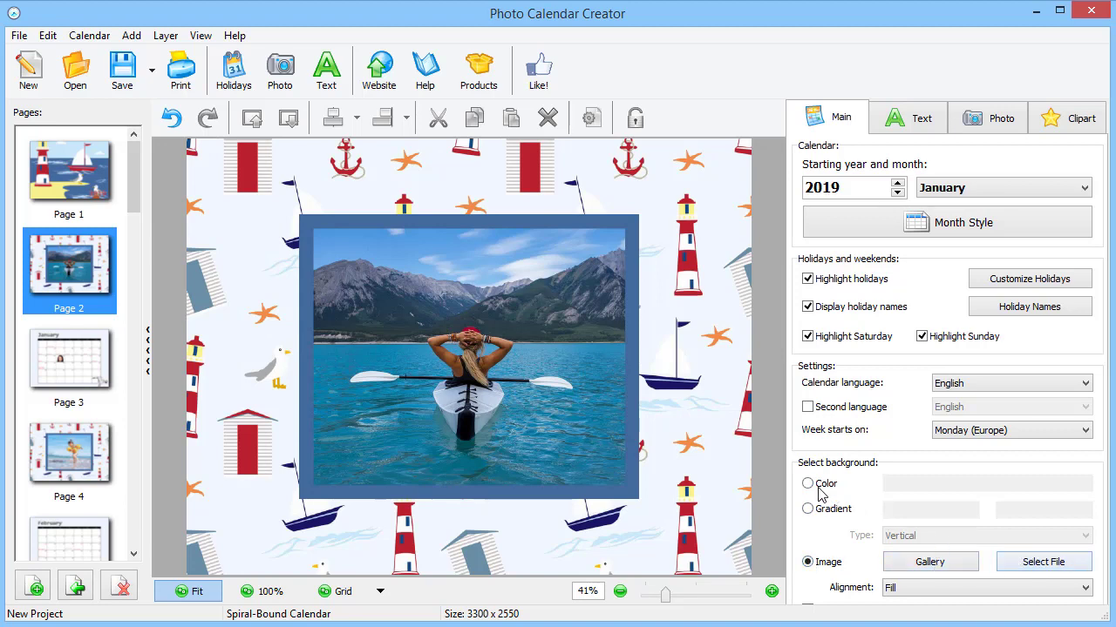
Give page 2 a plain colour background in pale lavender CDCDFF
click(807, 484)
click(895, 487)
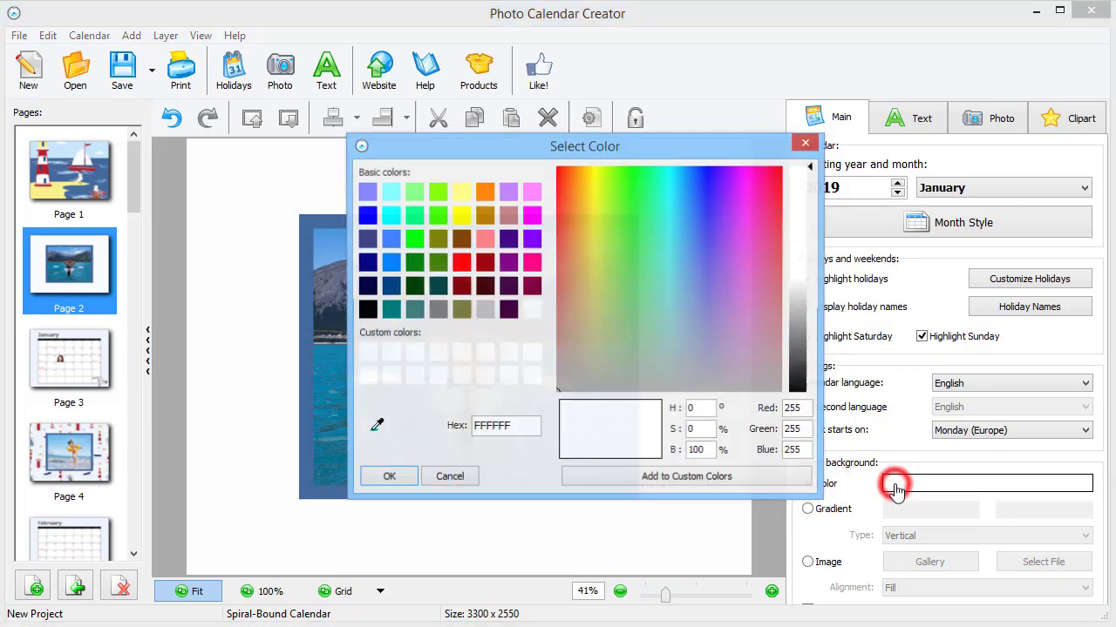
click(366, 193)
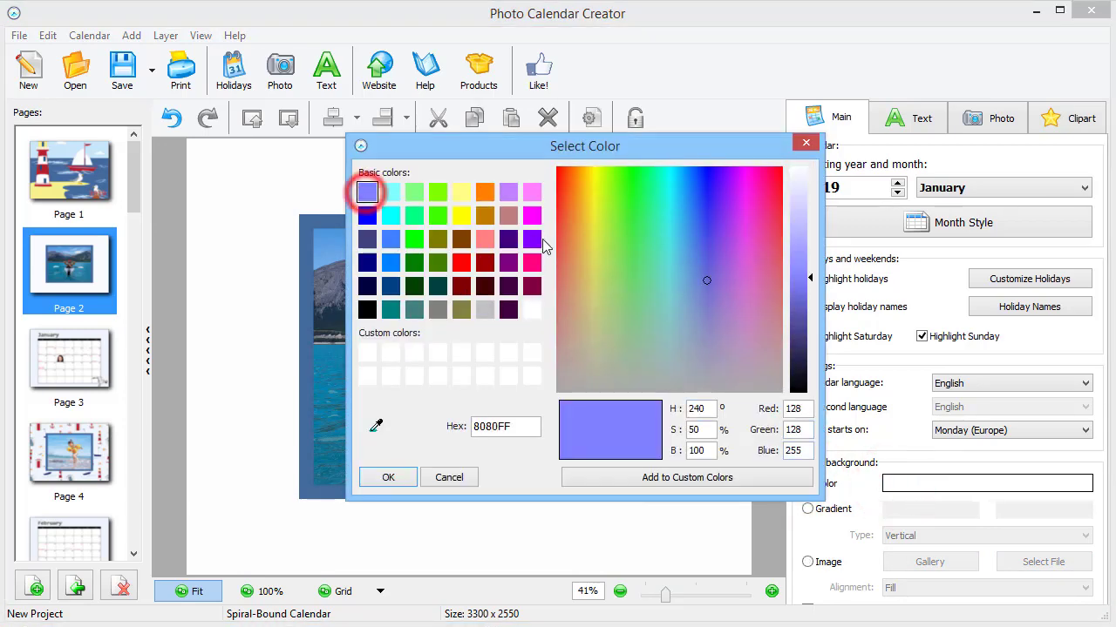
drag(808, 277, 811, 214)
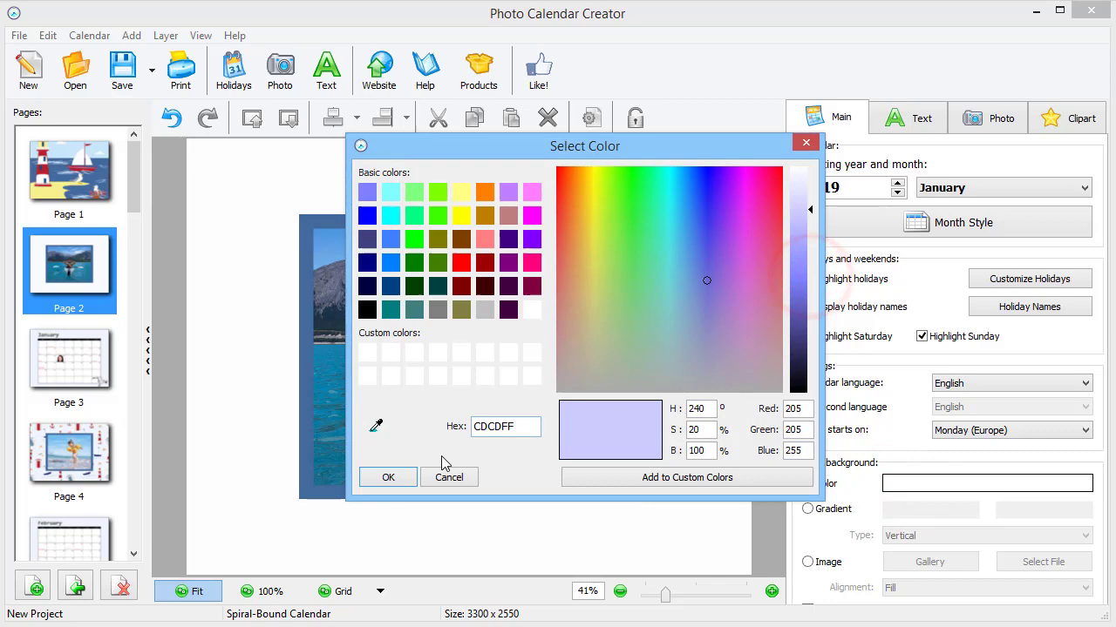
click(399, 479)
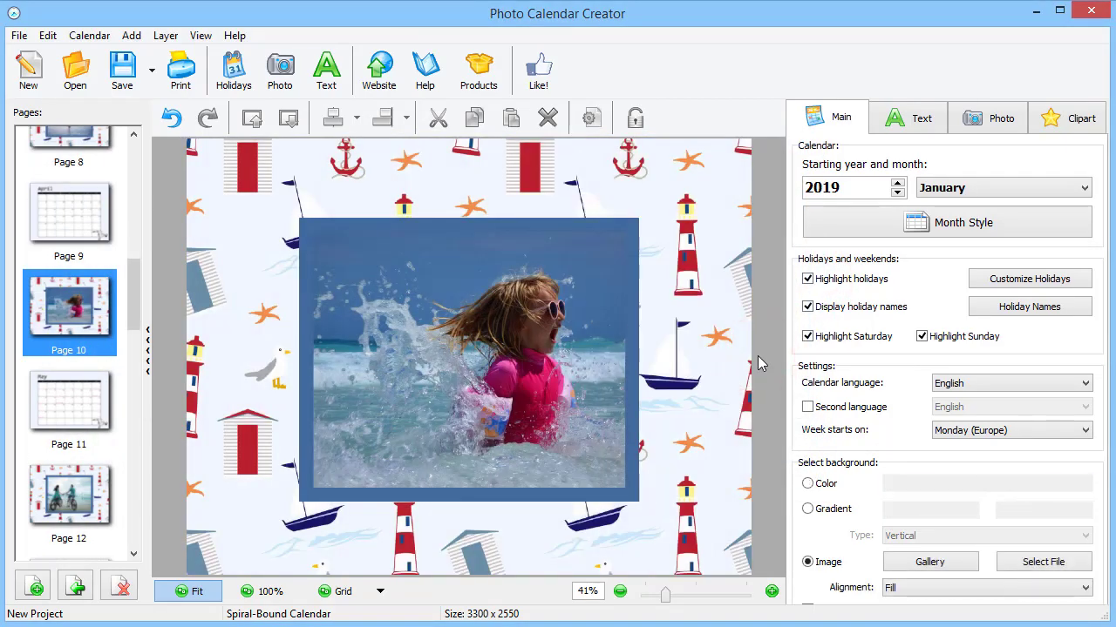
Crop the splashing-girl photo toward its right side and slightly raise brightness and saturation
click(568, 362)
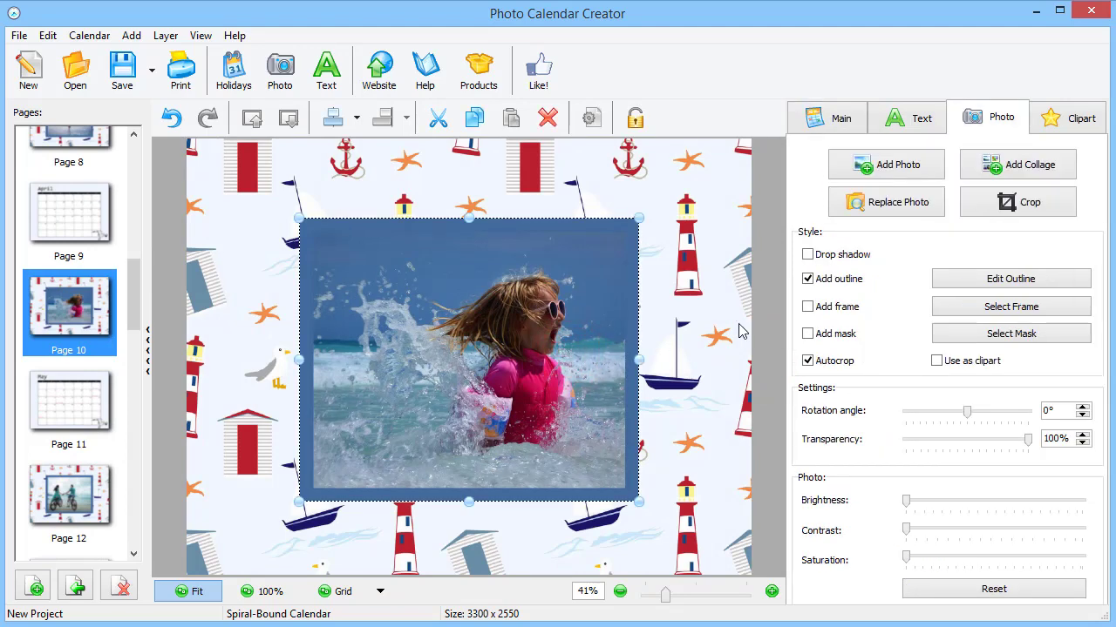
click(1003, 202)
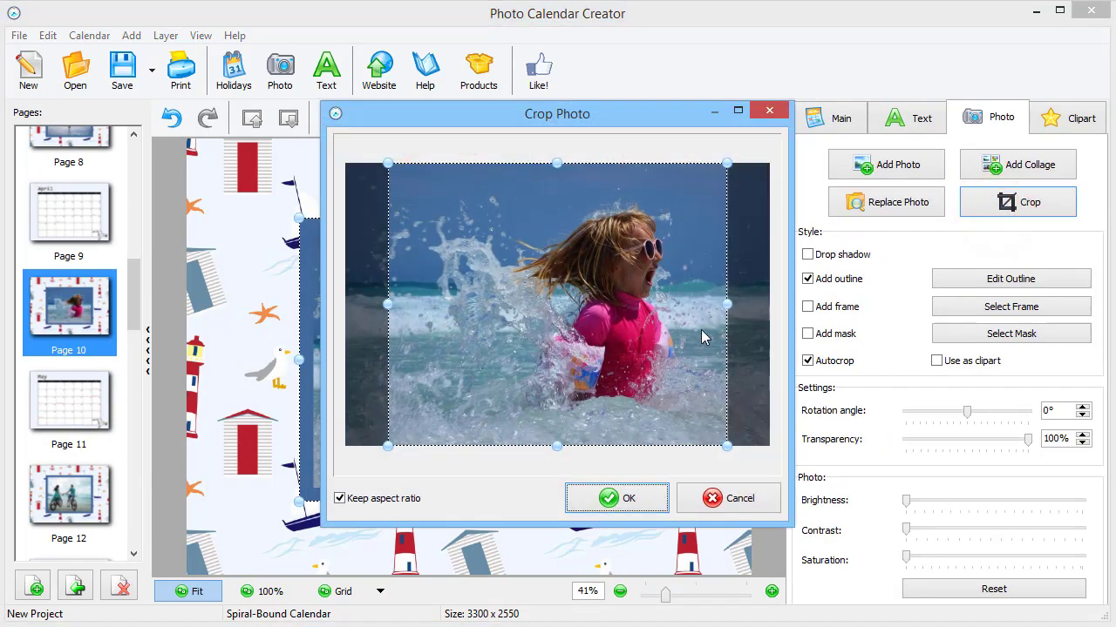
drag(702, 329, 753, 338)
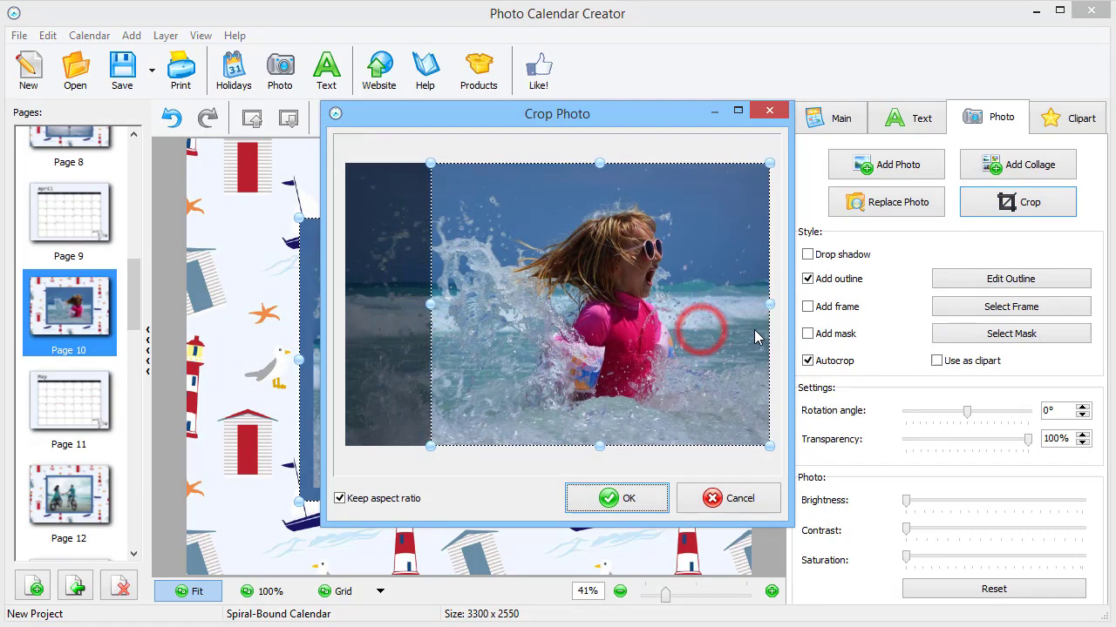
click(628, 499)
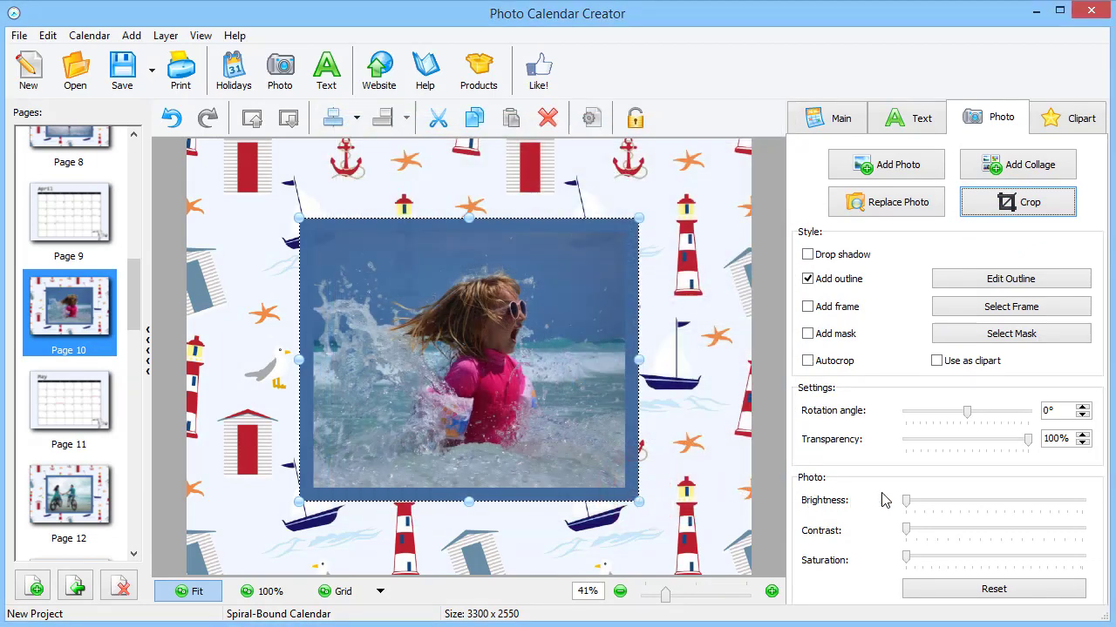
drag(906, 508, 924, 510)
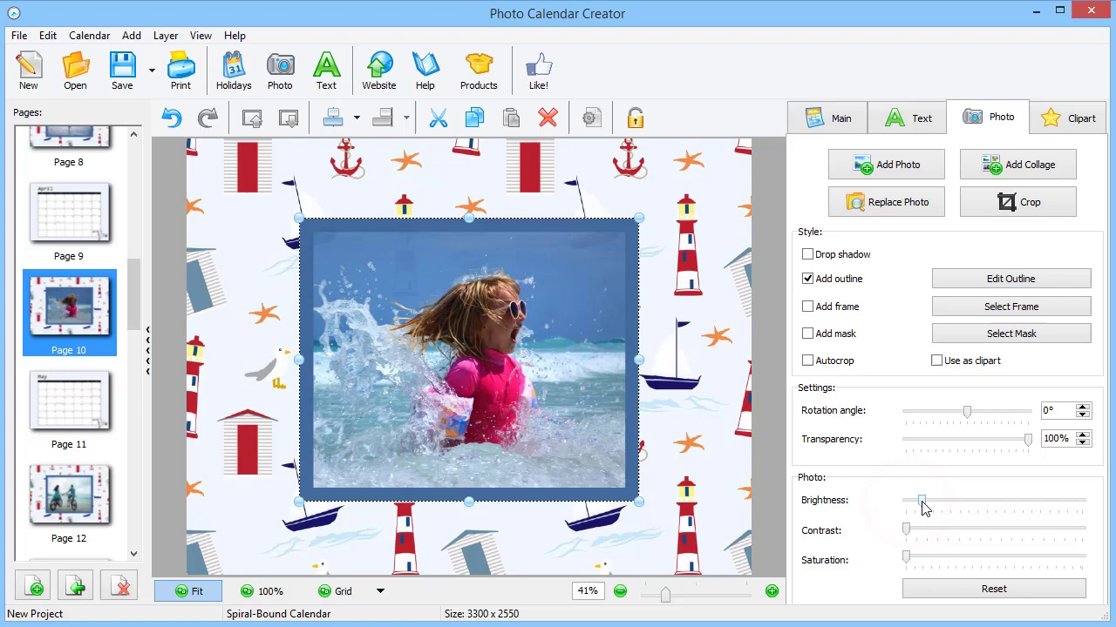
drag(907, 564, 915, 565)
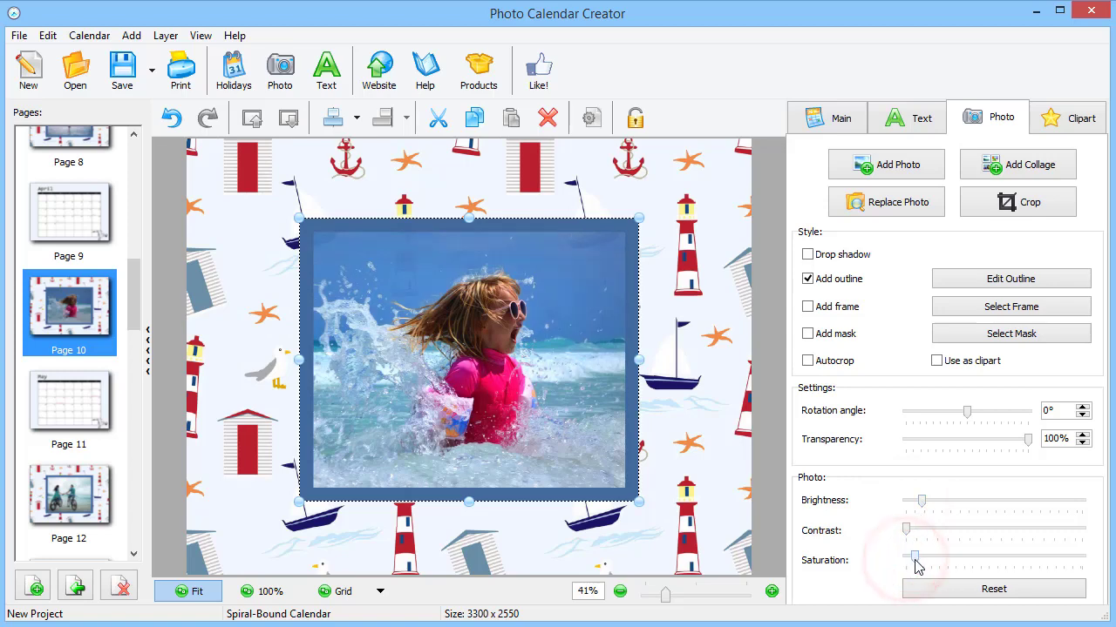
Try a thinnest dark red 800000 outline on the photo, then undo it
click(985, 281)
click(665, 317)
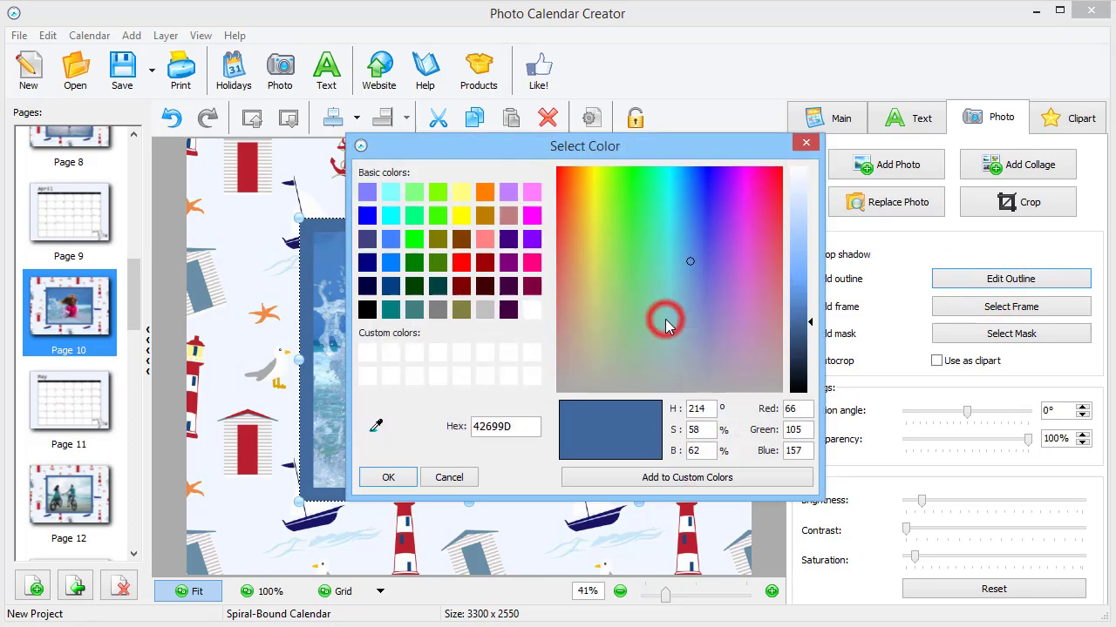
click(461, 286)
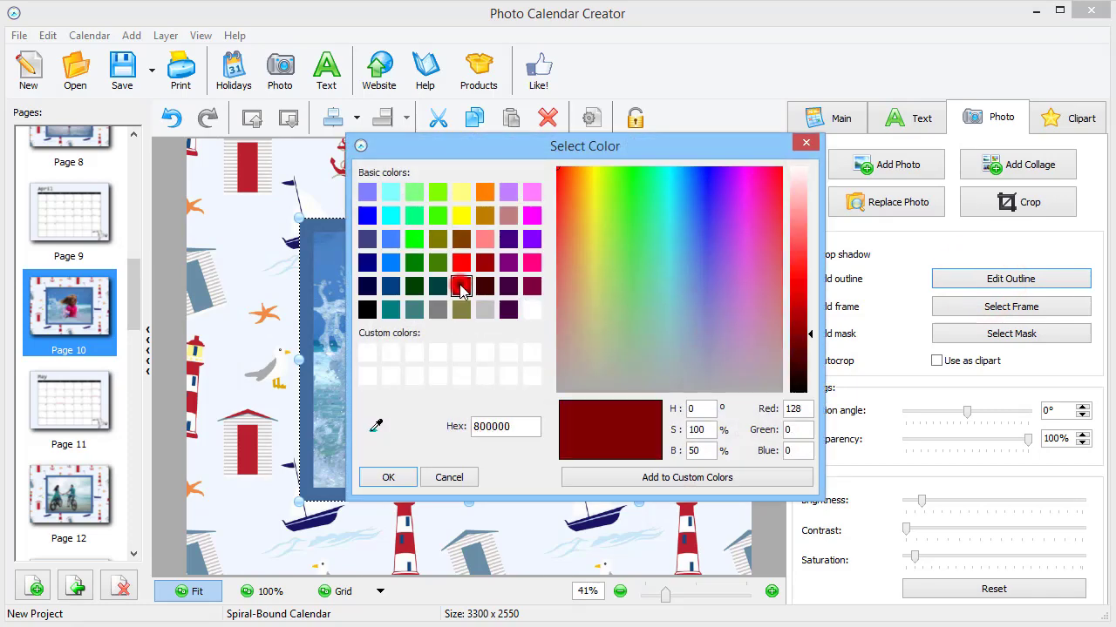
click(386, 478)
drag(519, 283, 498, 290)
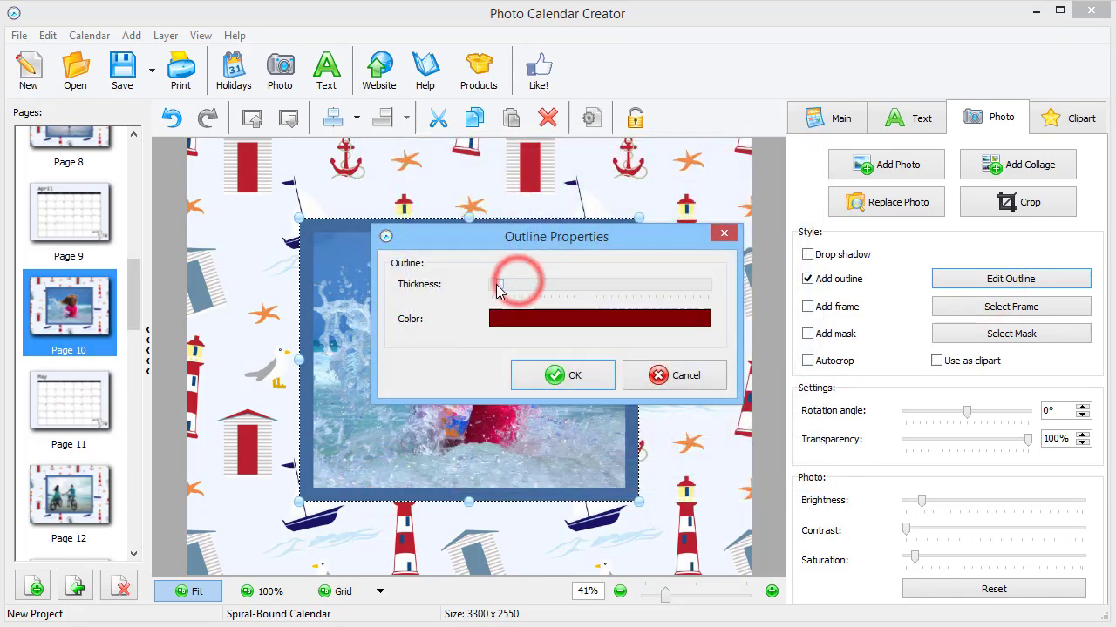
click(562, 375)
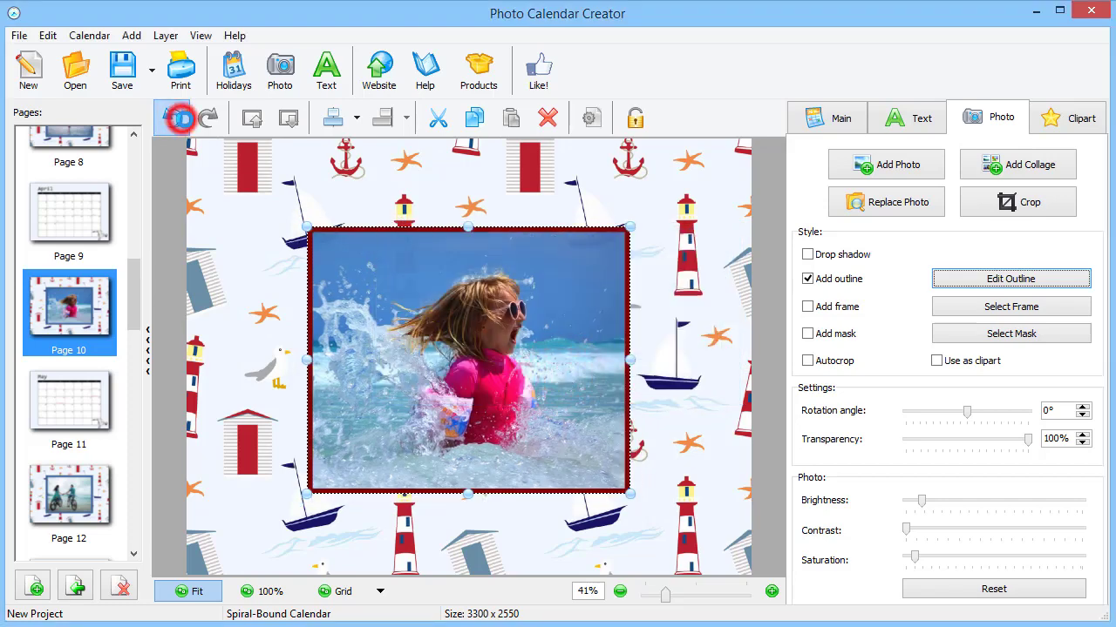
click(180, 118)
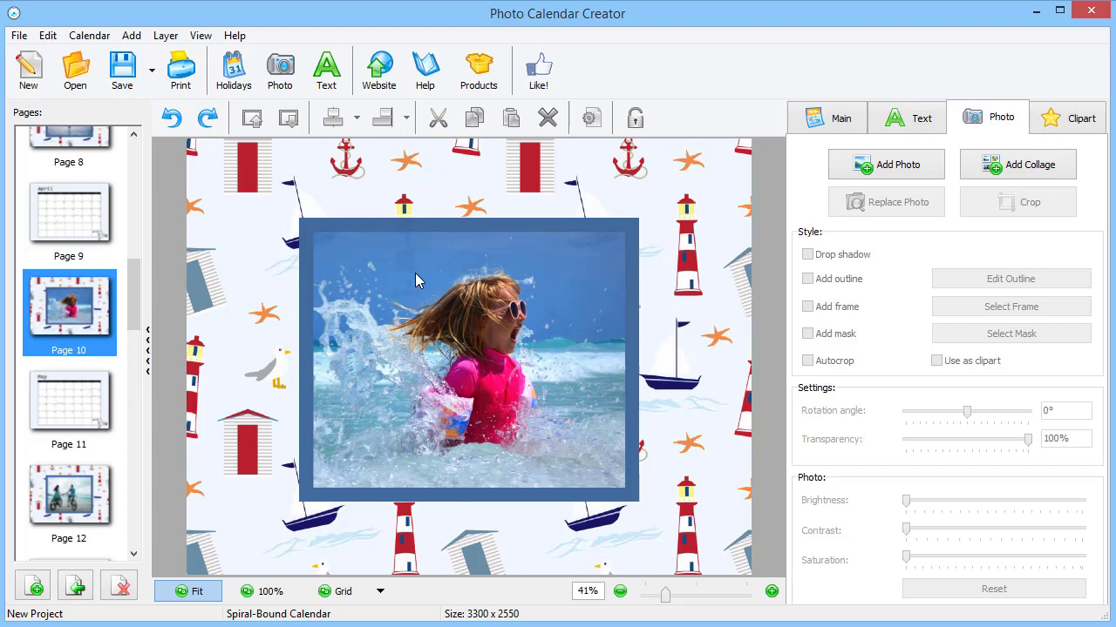
Remove the photo's blue border, apply the film-strip mask, then delete the photo from page 10
click(627, 283)
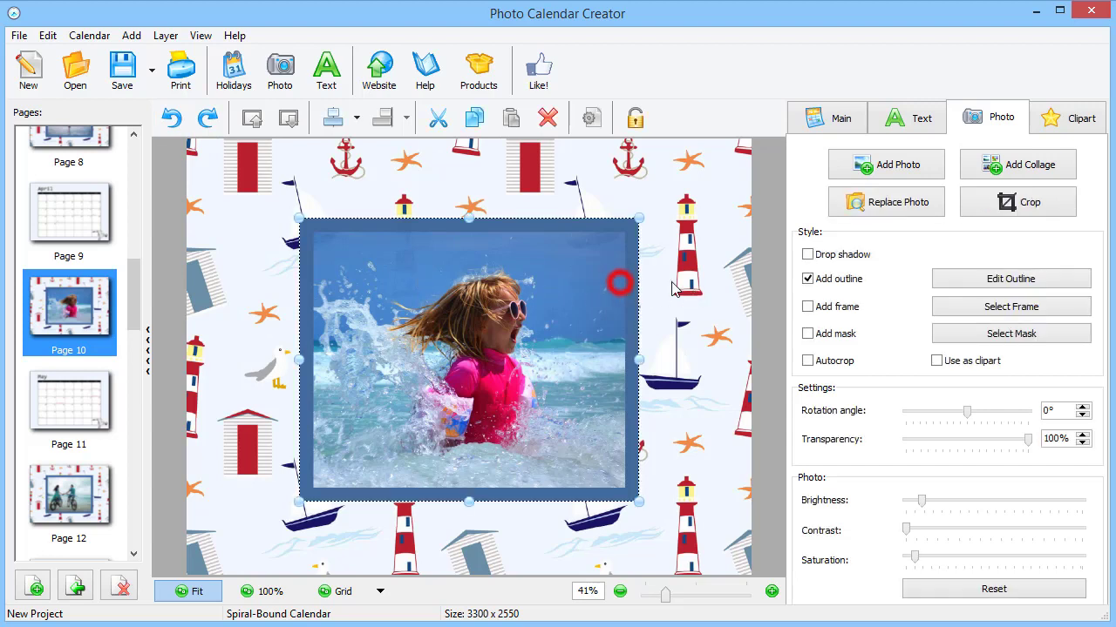
click(808, 279)
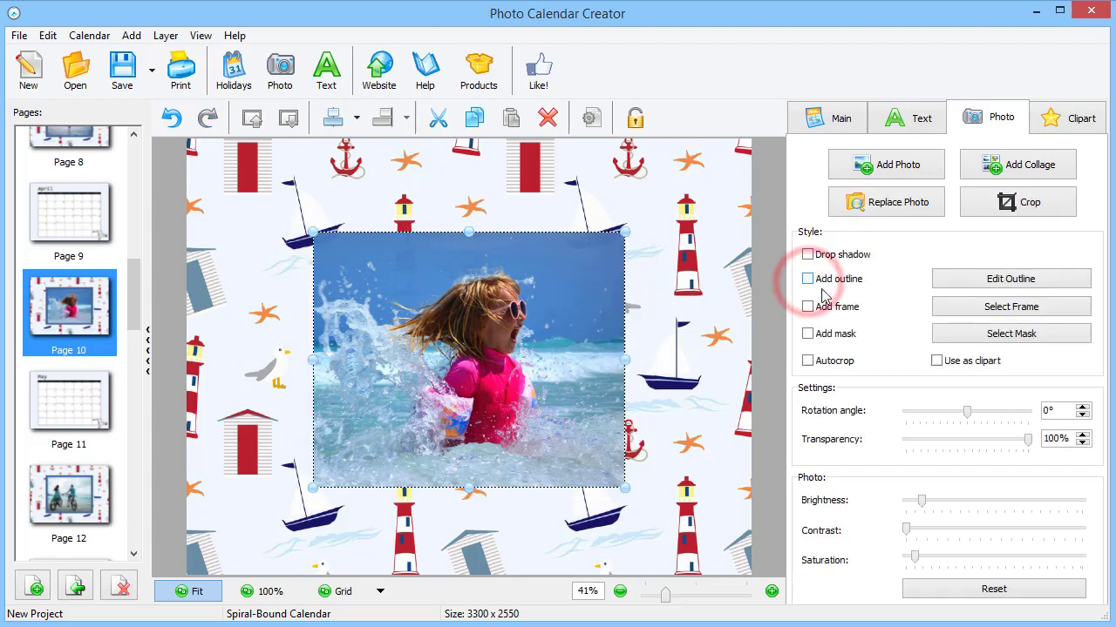
click(963, 340)
drag(791, 238, 809, 280)
click(537, 296)
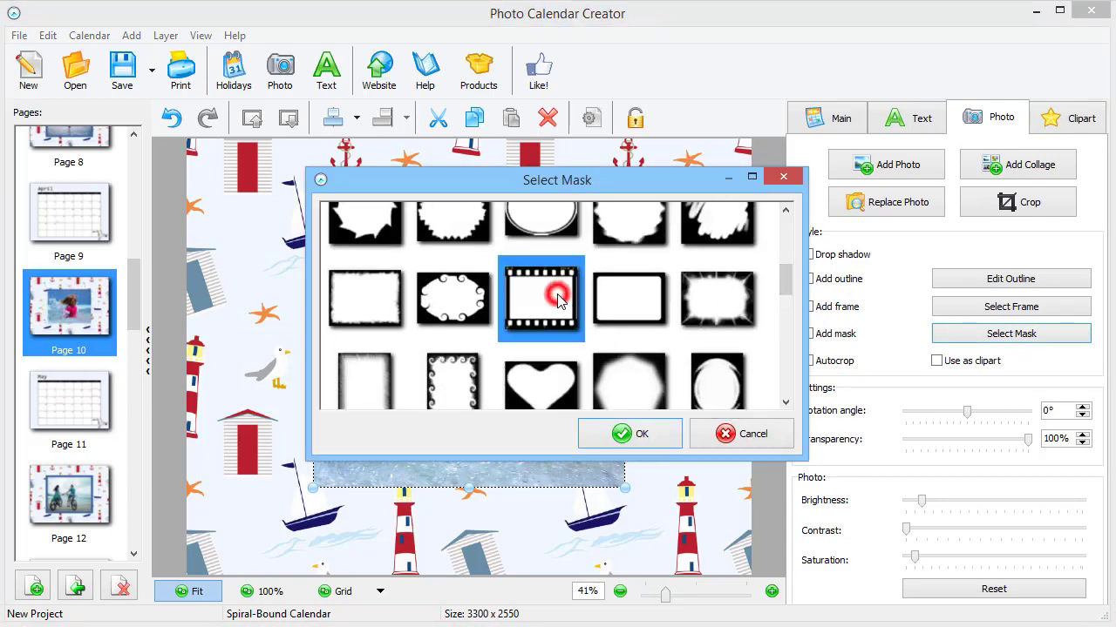
click(651, 433)
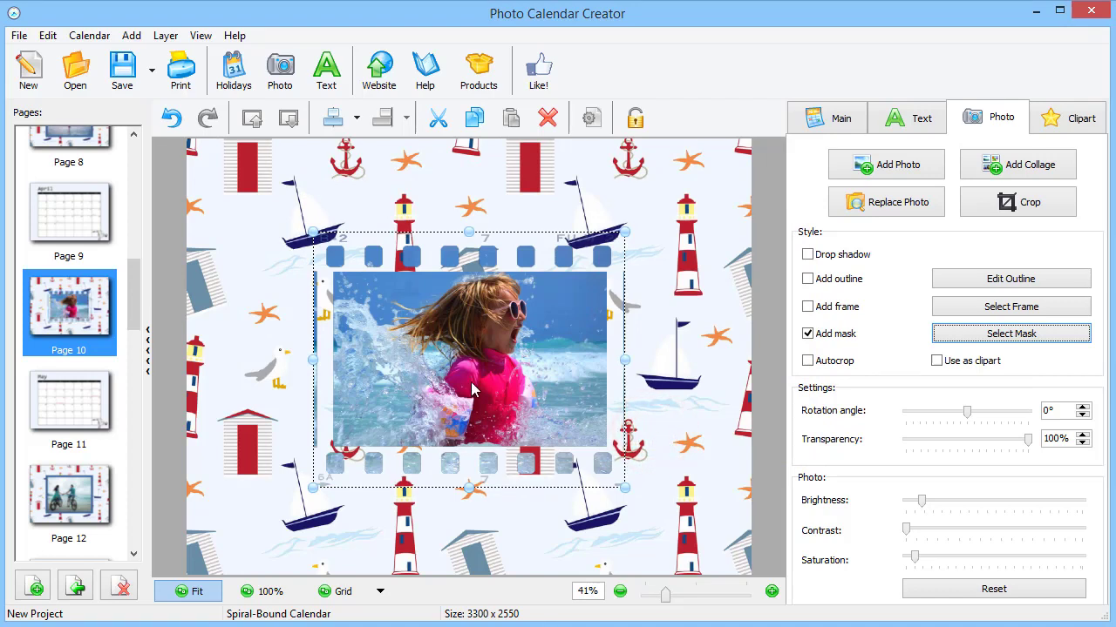
click(549, 116)
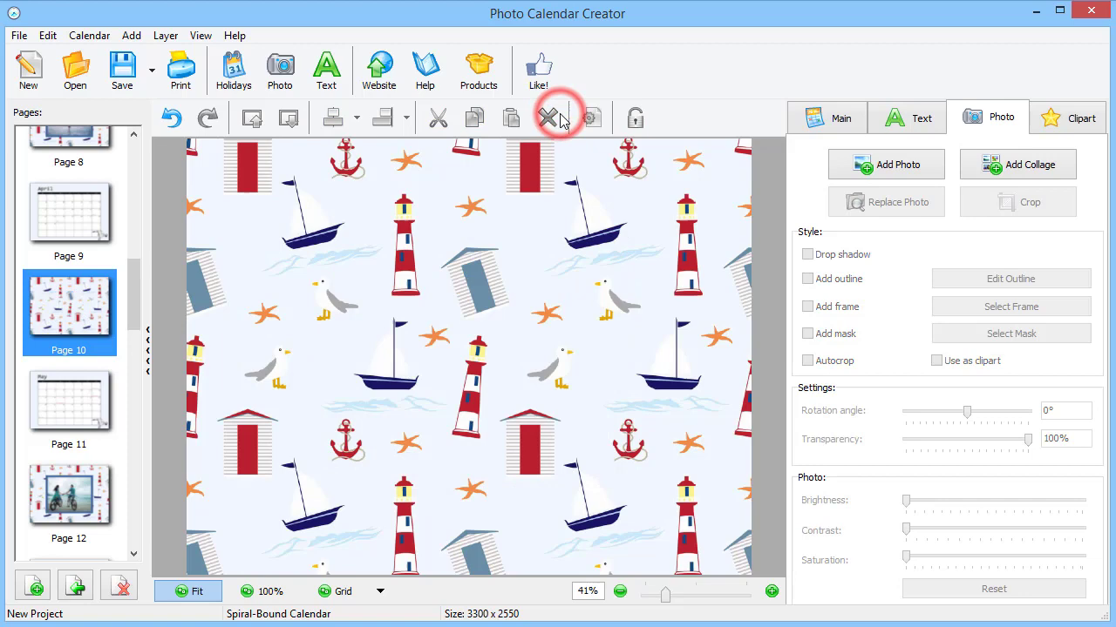
Start a collage on page 10 and load four beach photos into it
click(996, 173)
click(780, 185)
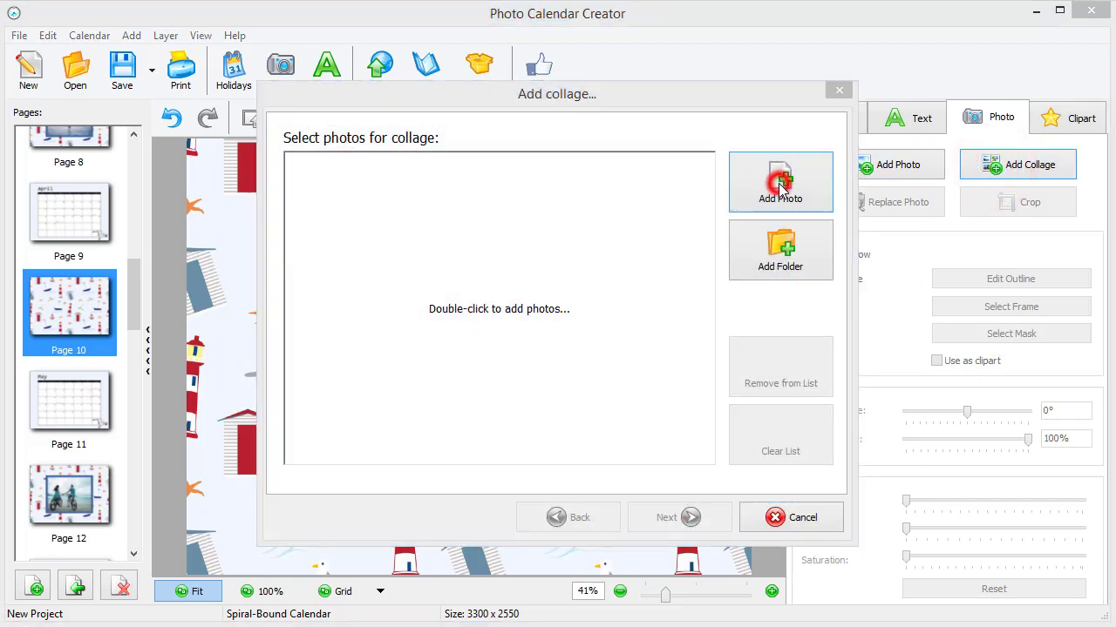
click(535, 213)
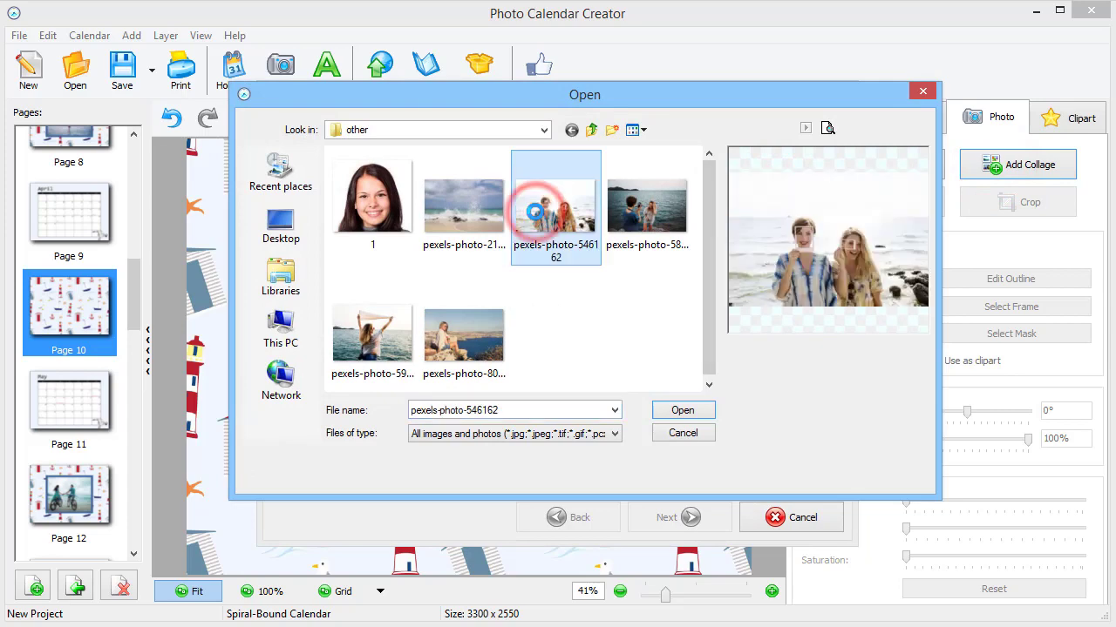
shift+click(479, 314)
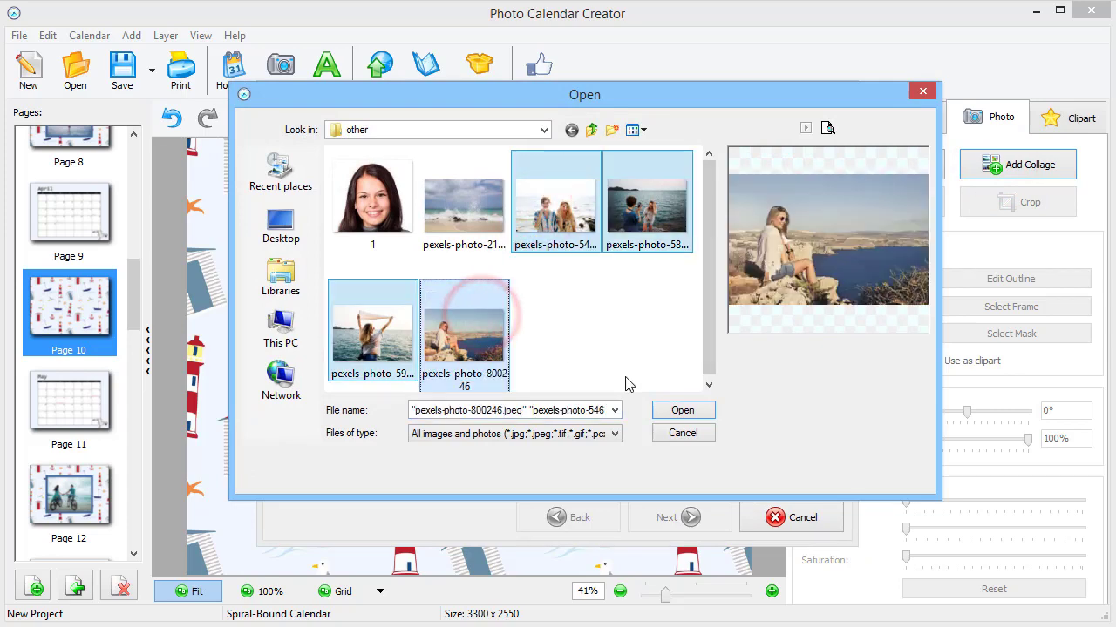
click(660, 410)
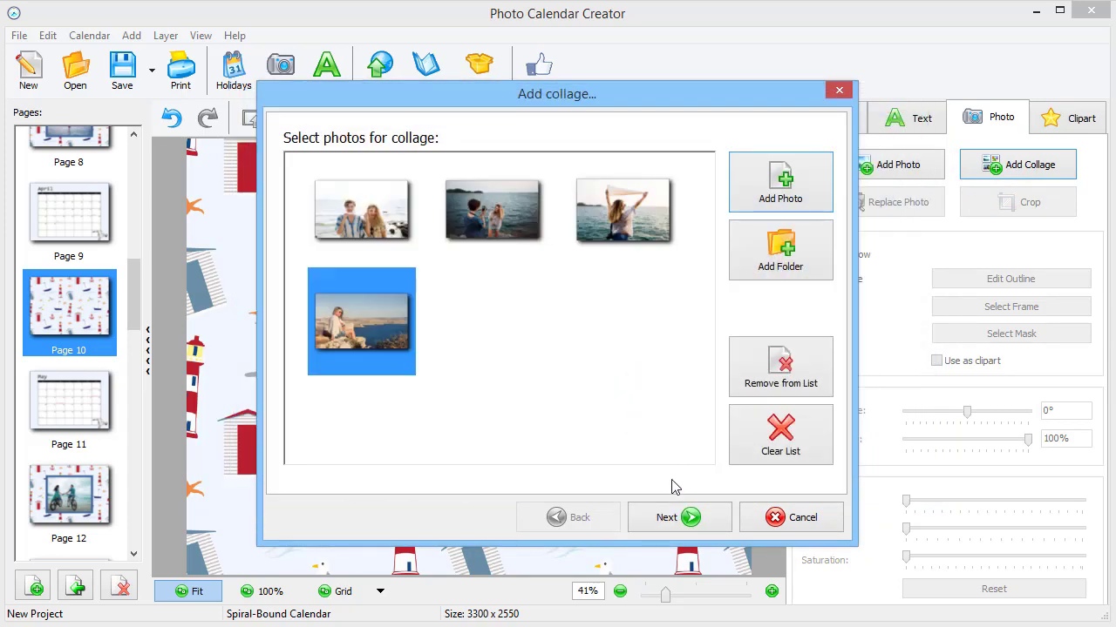
click(671, 519)
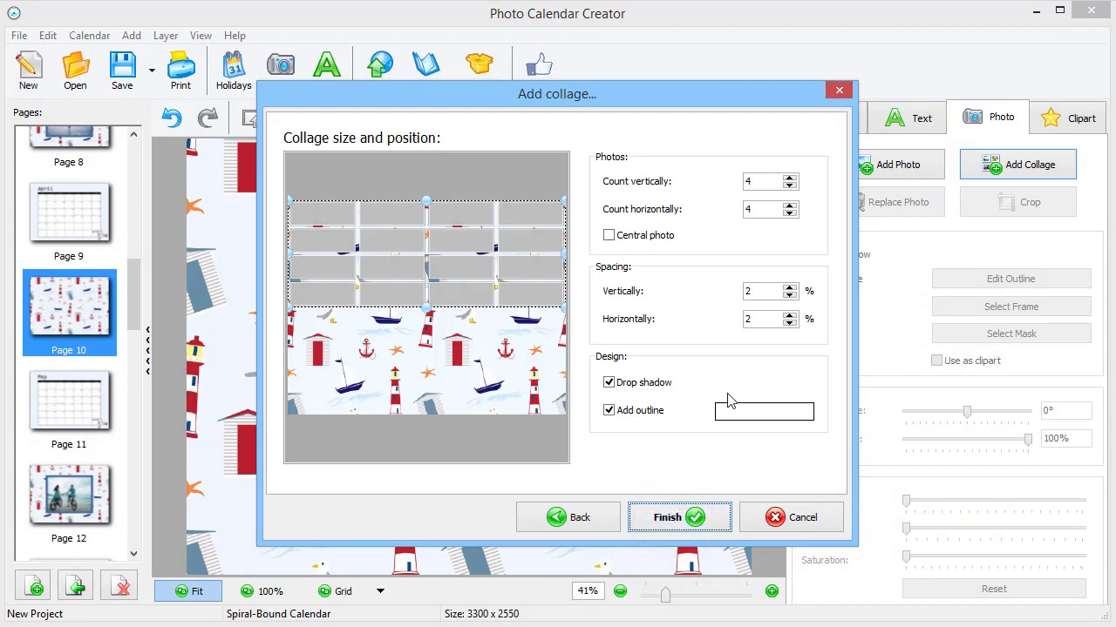
Set the collage to 2 rows by 2 columns, enlarge it, and turn off drop shadows
click(792, 187)
click(792, 213)
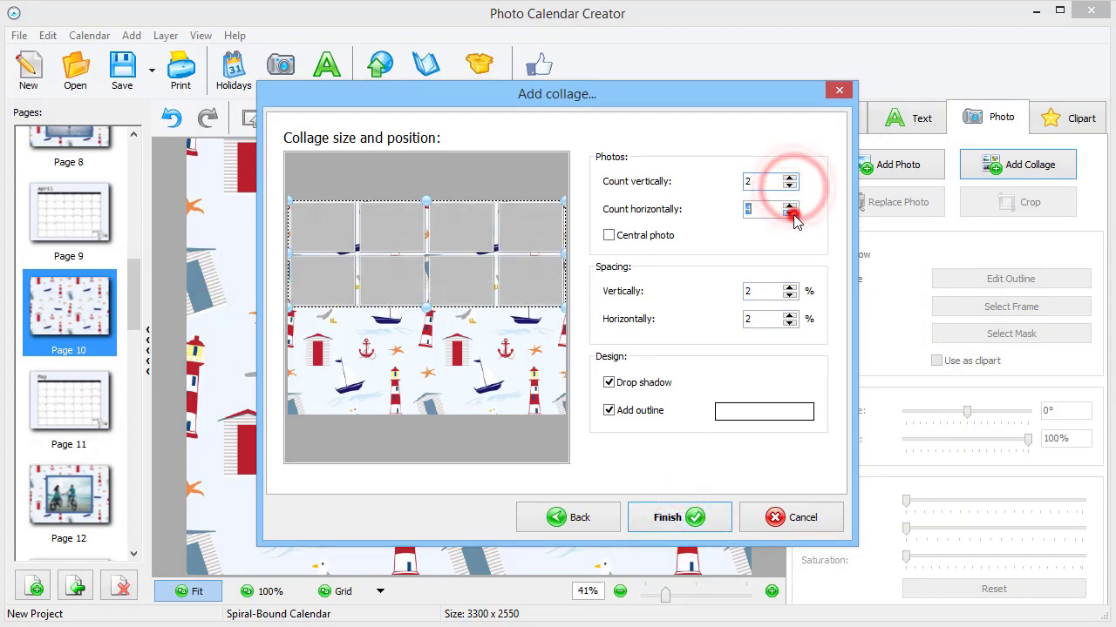
click(792, 213)
drag(566, 251, 496, 327)
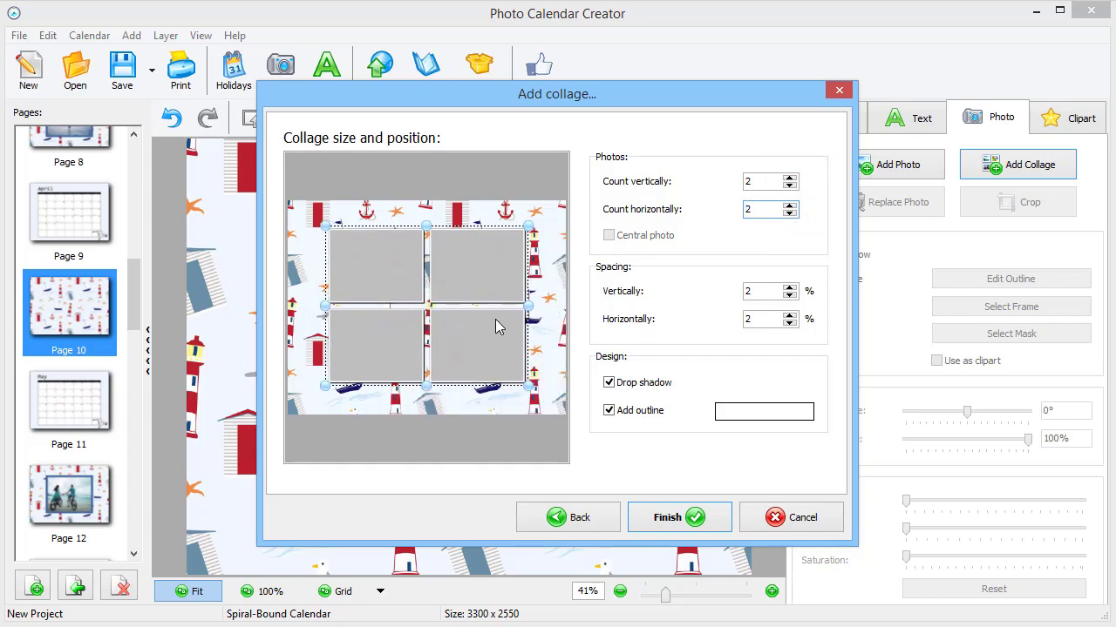
click(609, 382)
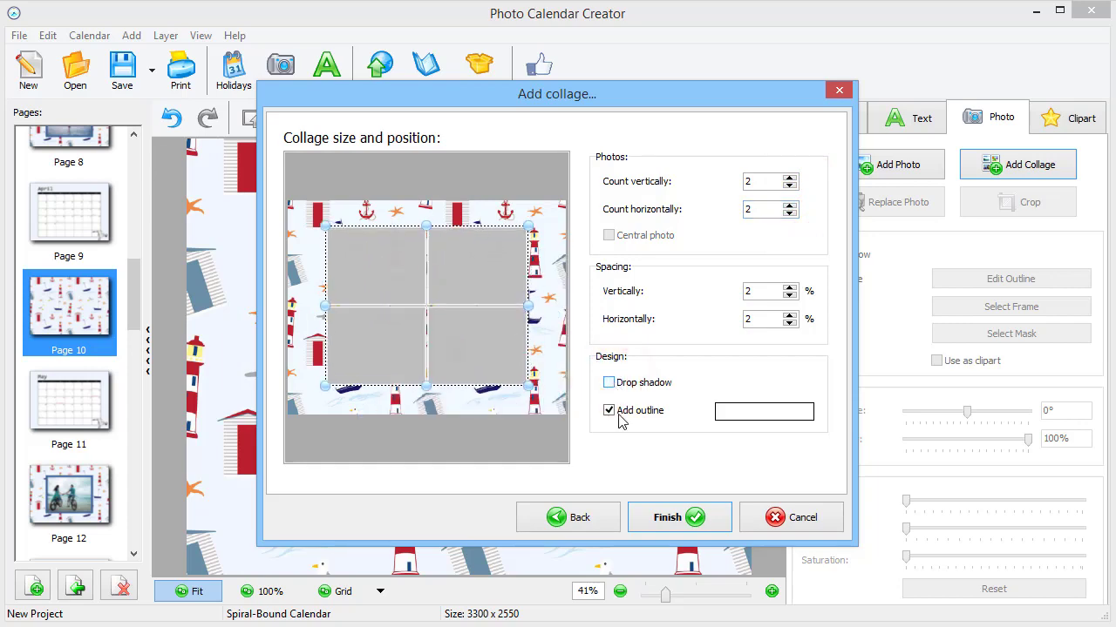
click(655, 513)
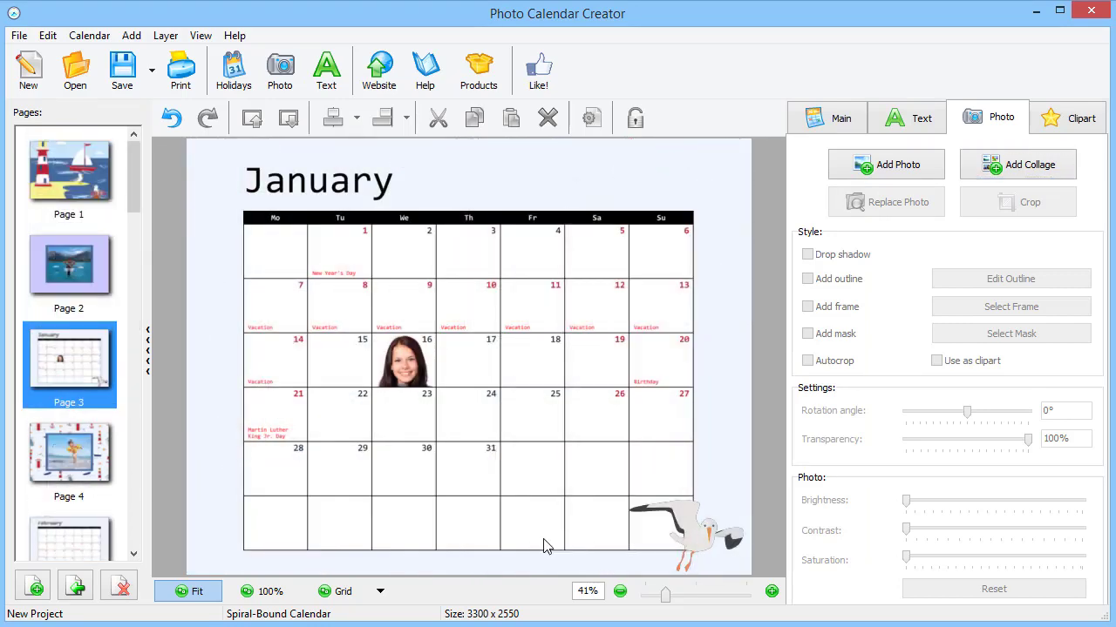
Delete the seagull clipart from January and show the Travel clipart category
click(692, 523)
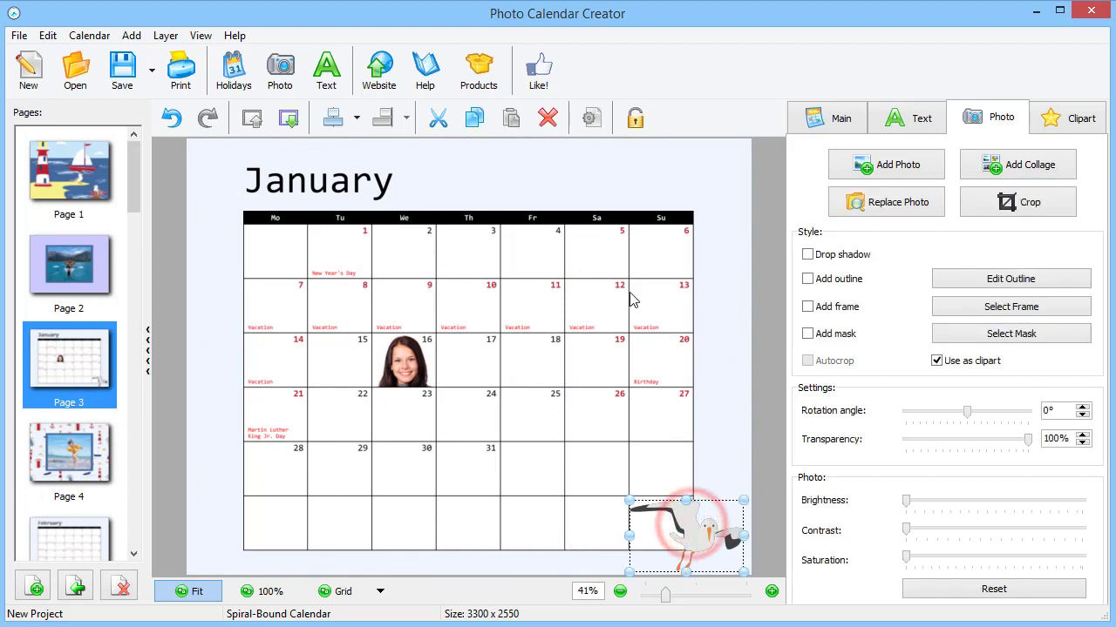
click(549, 123)
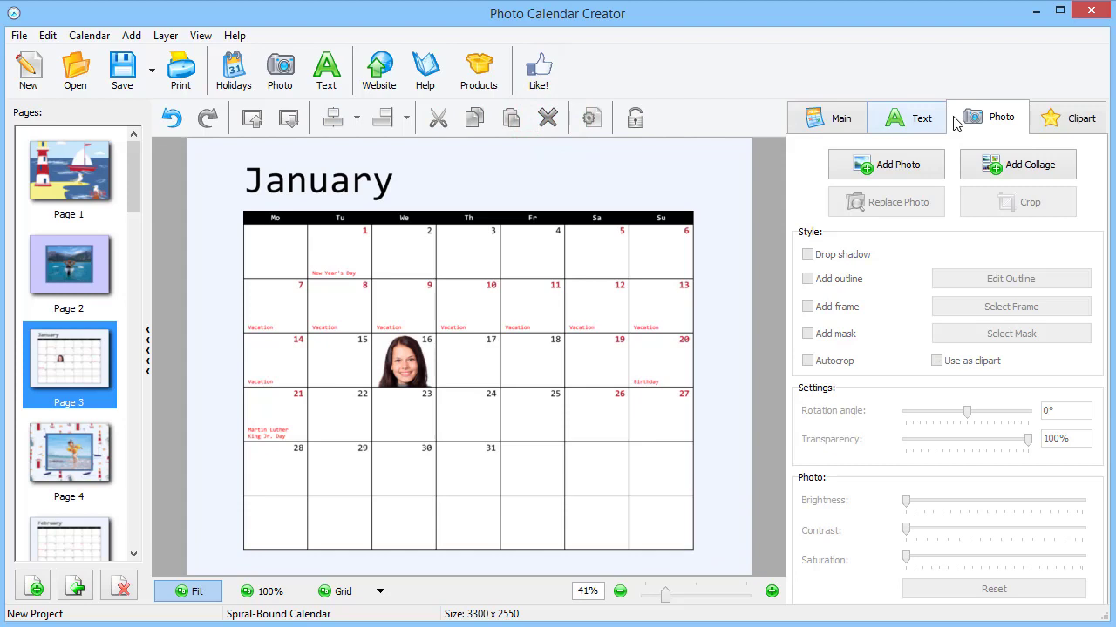
click(1048, 118)
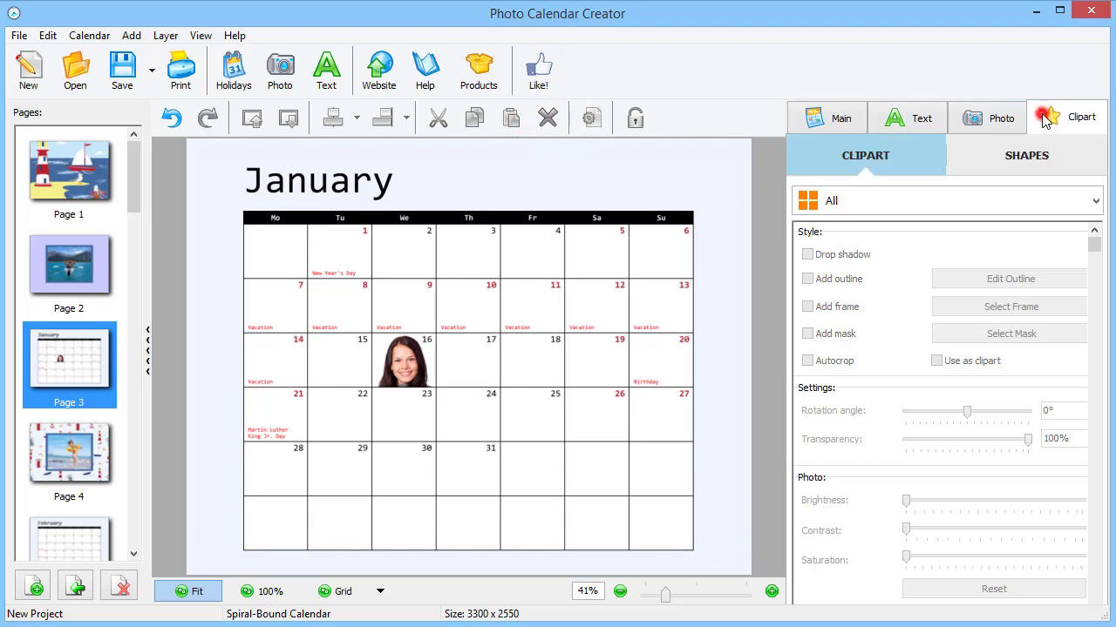
click(1096, 202)
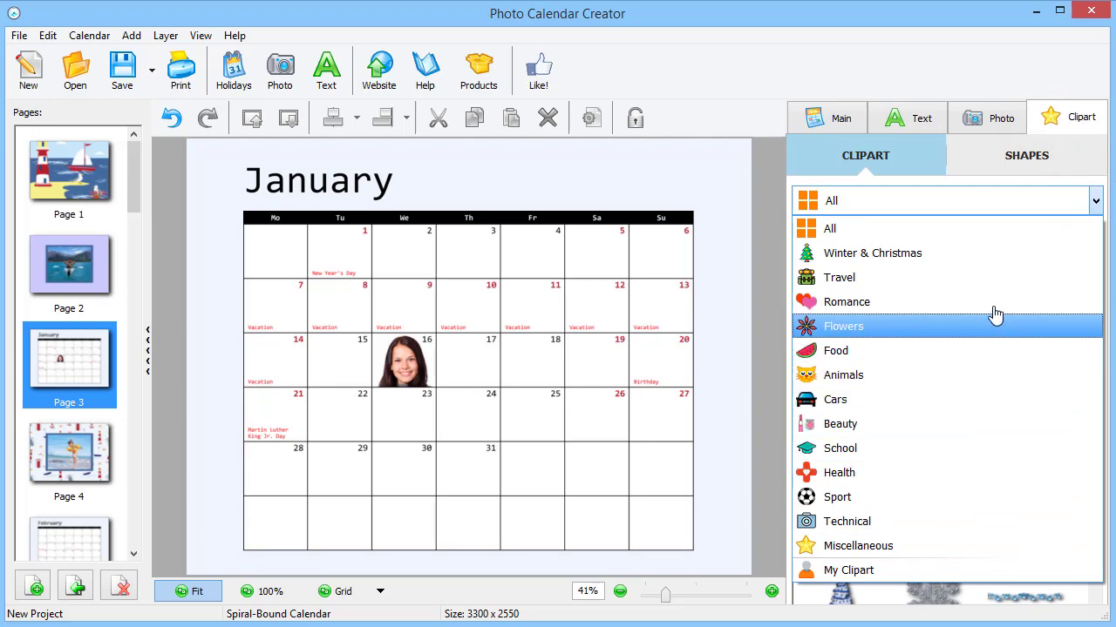
click(991, 279)
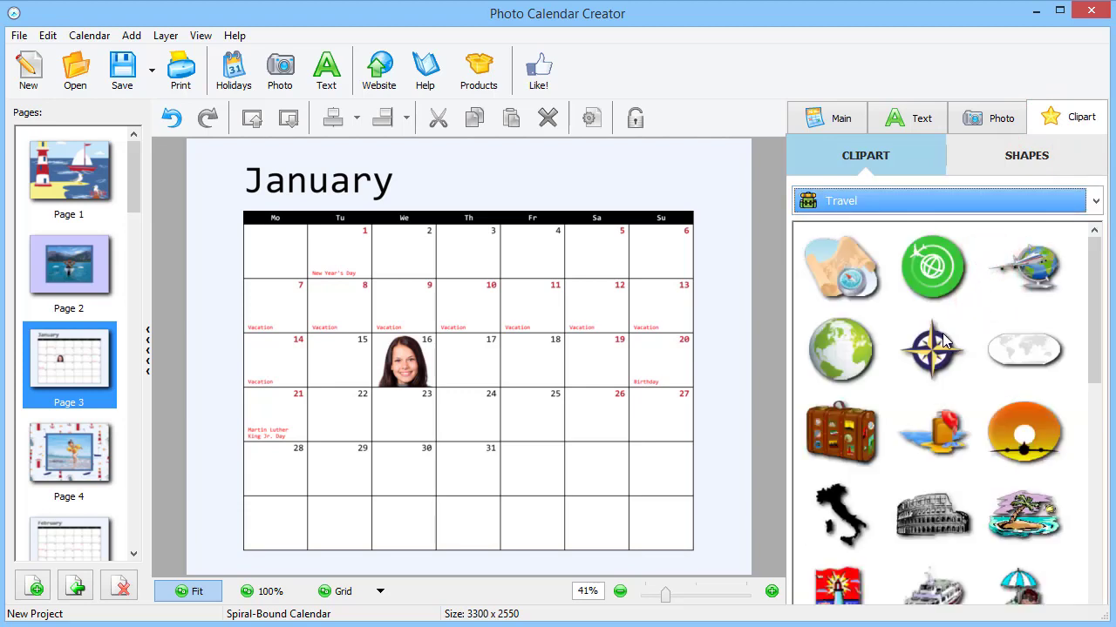
Place the compass clipart in the page's lower-right corner and shrink it
drag(945, 340, 697, 515)
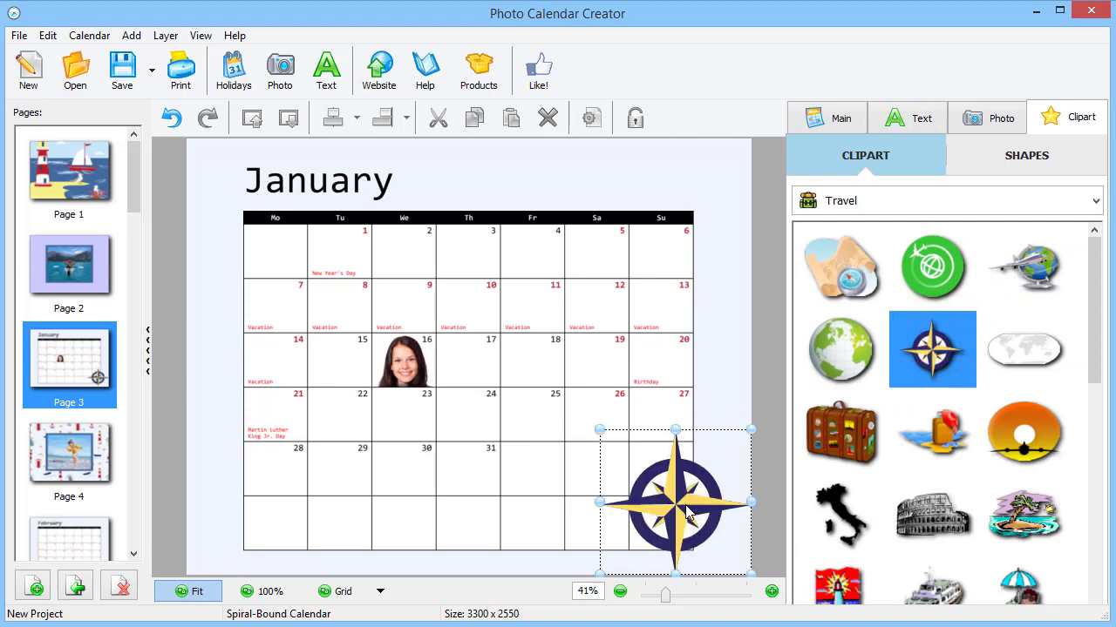
drag(598, 427, 640, 471)
click(702, 543)
drag(682, 534, 686, 521)
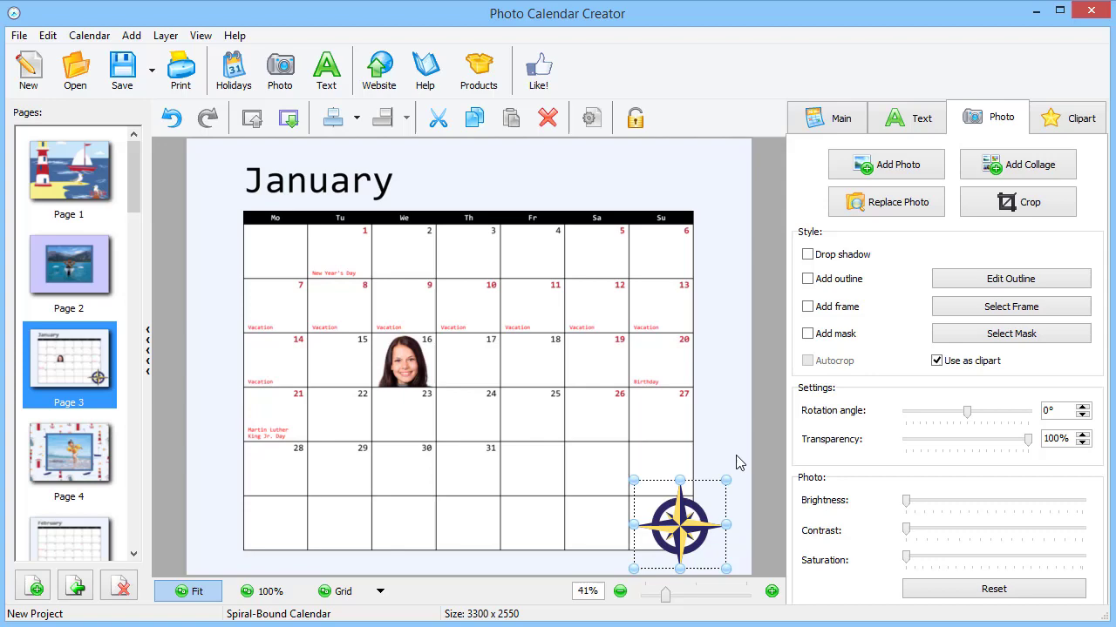
click(772, 415)
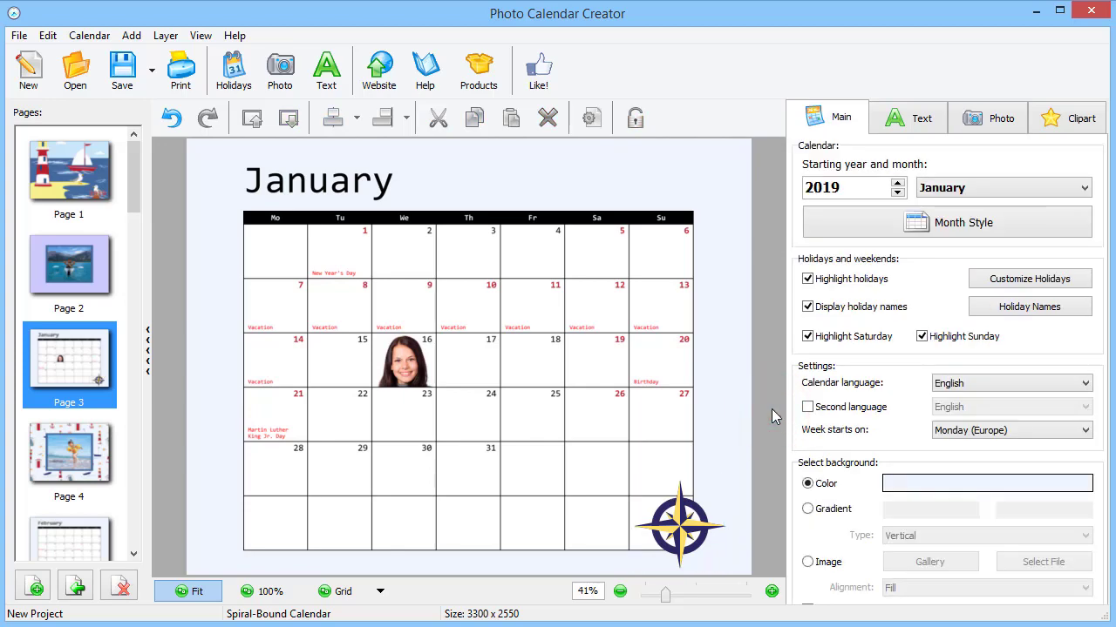
Open the print preview and page forward to February, briefly checking the Save Layout As formats
click(194, 69)
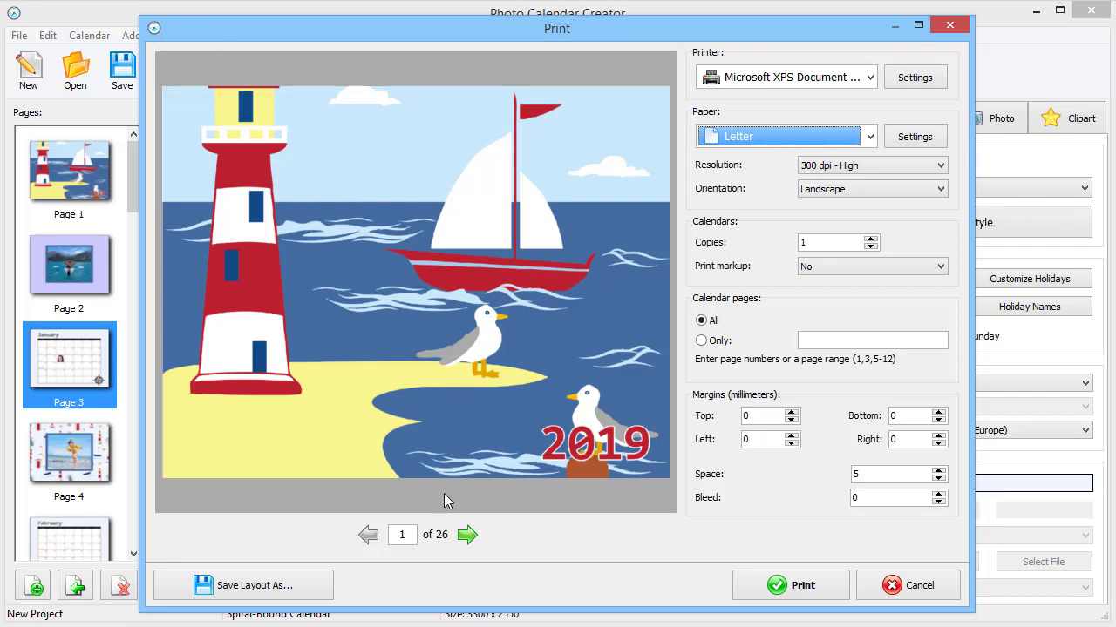
click(468, 545)
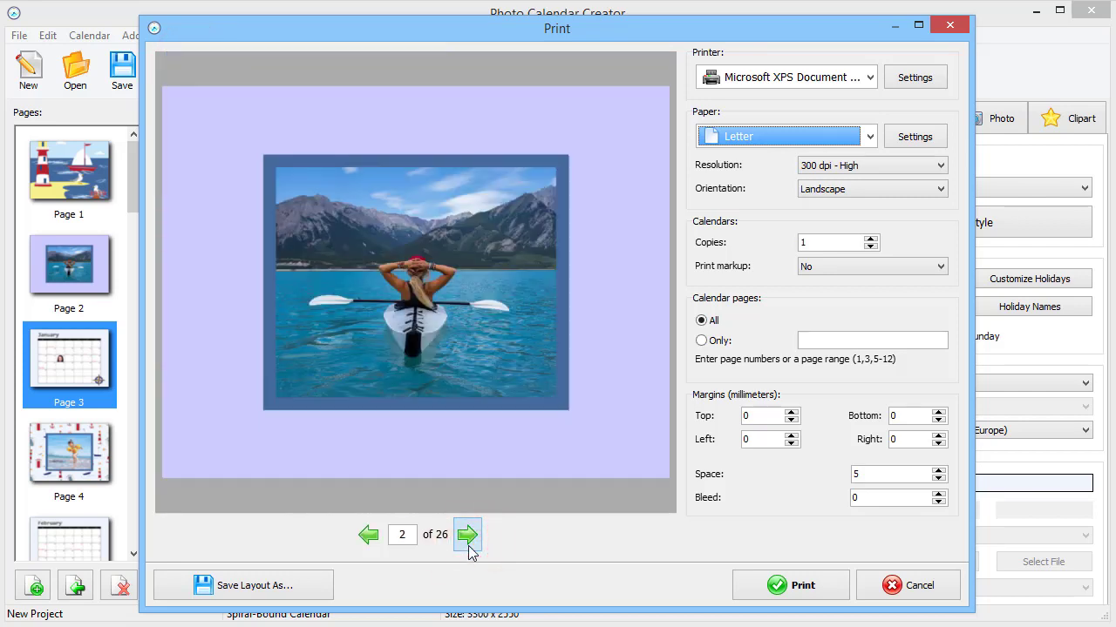
click(468, 535)
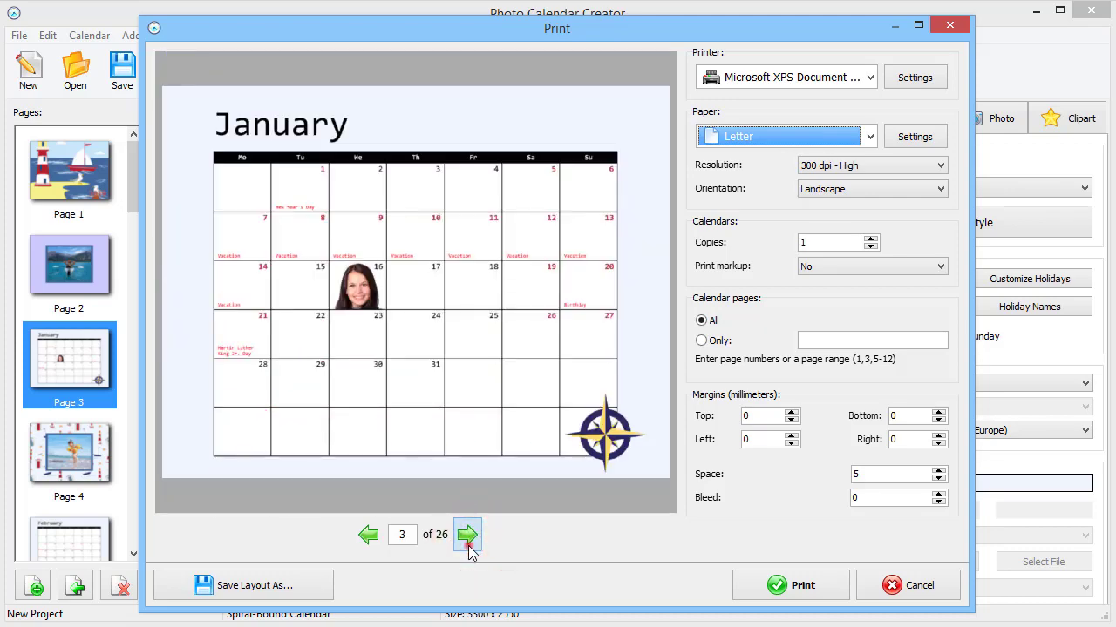
click(468, 541)
click(468, 540)
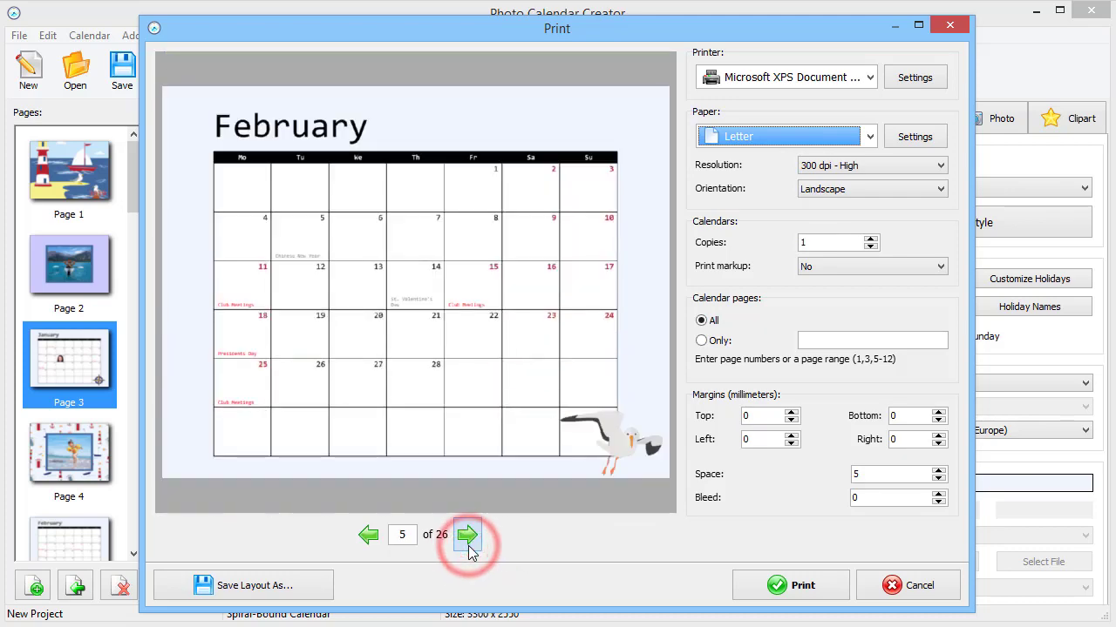
click(321, 588)
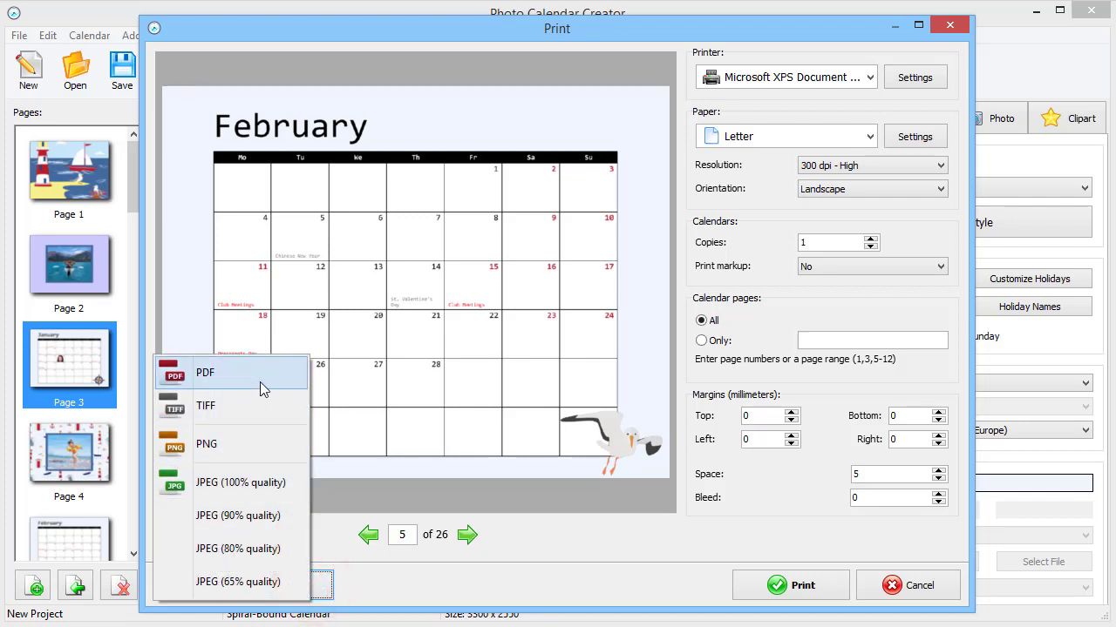
click(481, 593)
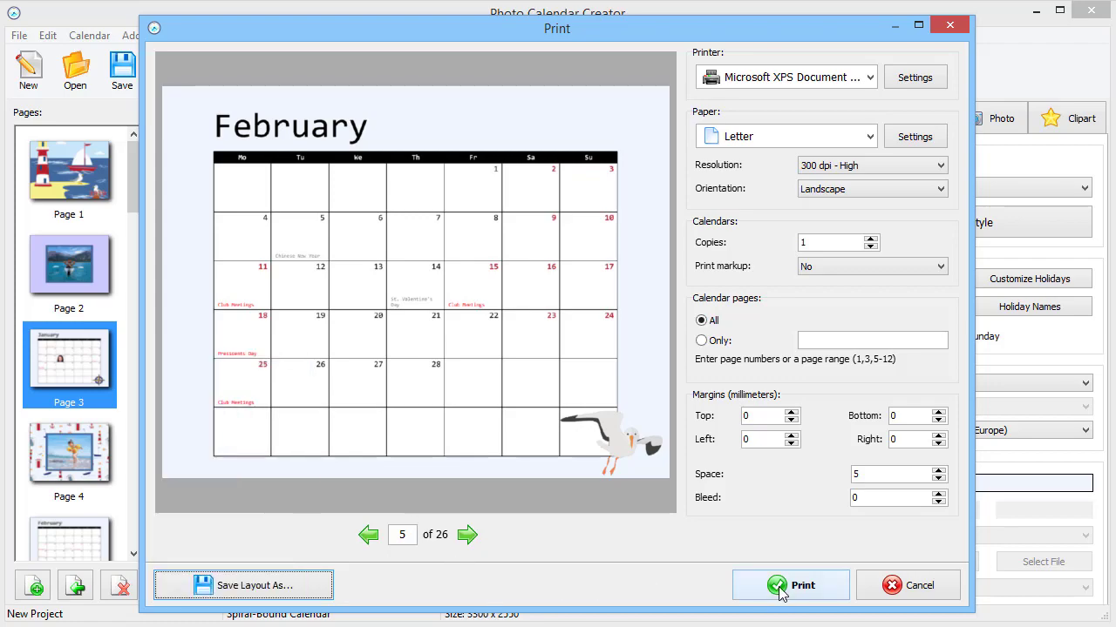